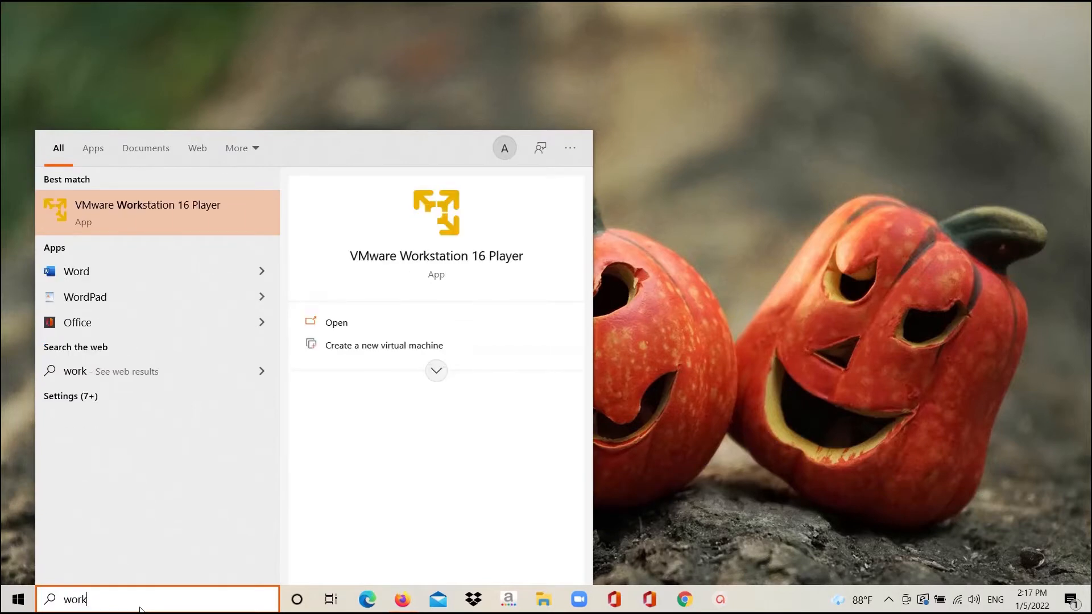
- Open VMware Workstation 16 Player and start a new virtual machine, choosing to install the operating system later
key("Return")
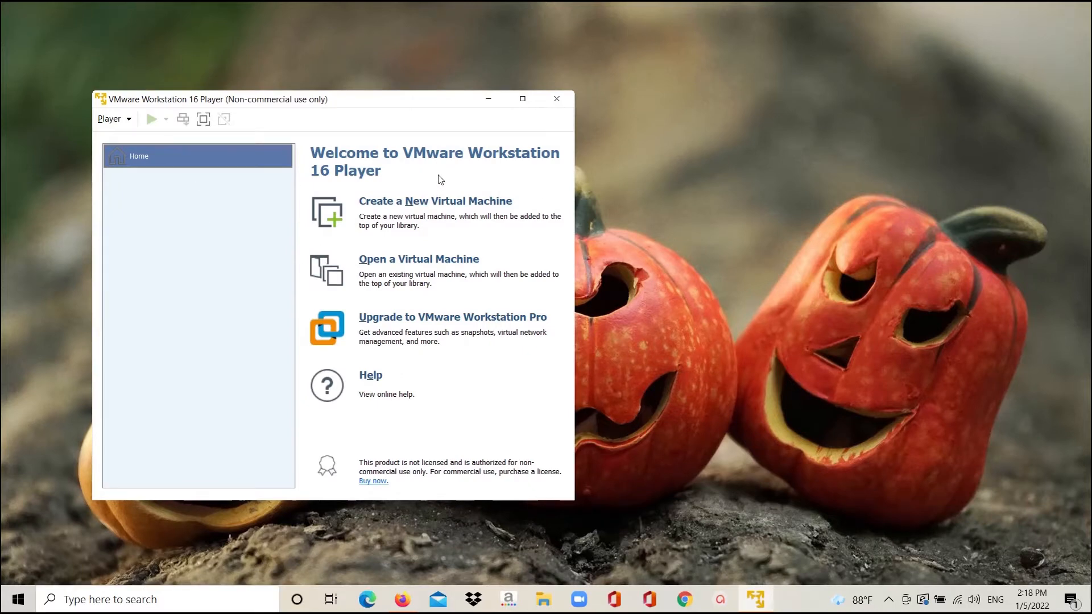
left_click(424, 202)
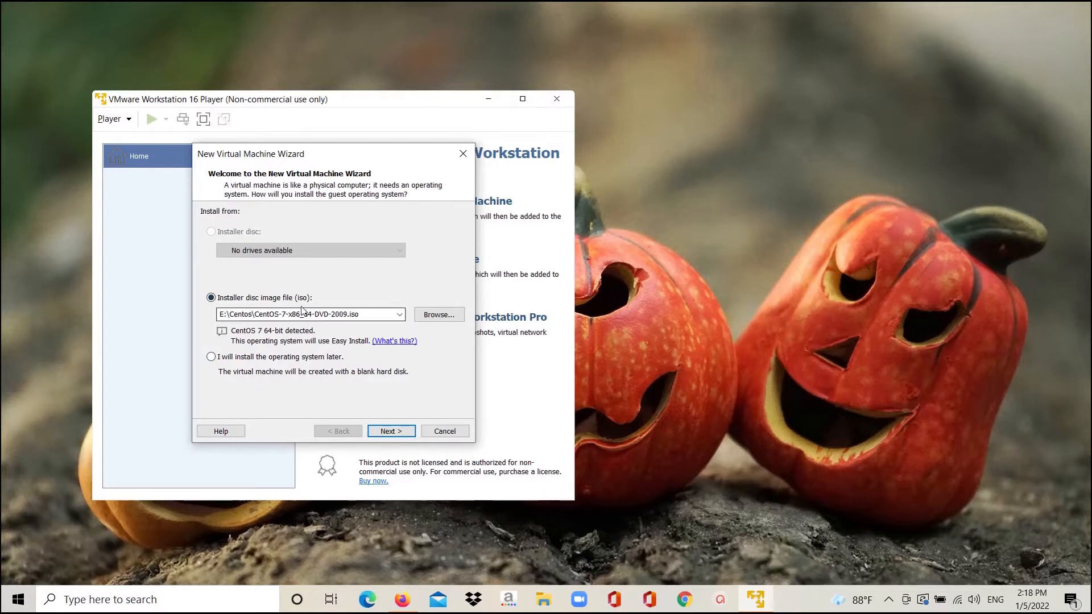
left_click(211, 358)
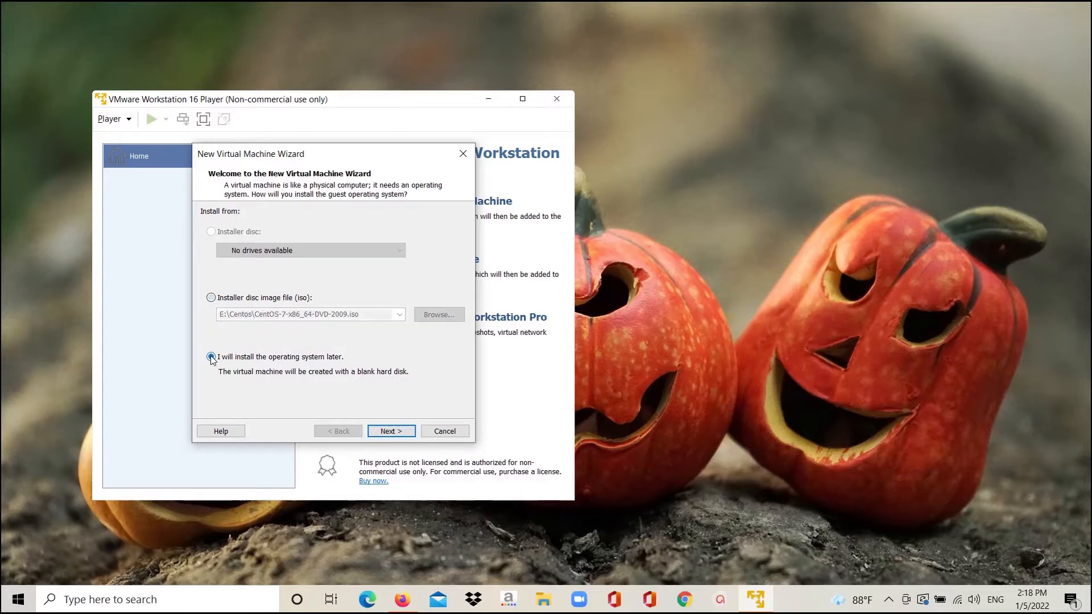
left_click(391, 431)
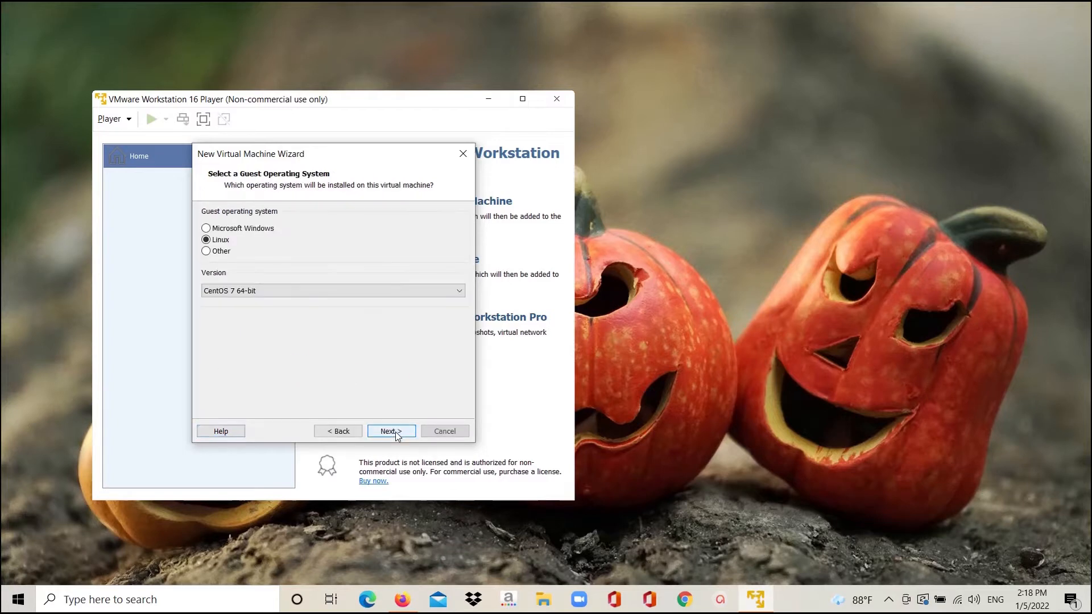
- Set the guest operating system to Microsoft Windows with the version Windows Server 2016
left_click(210, 228)
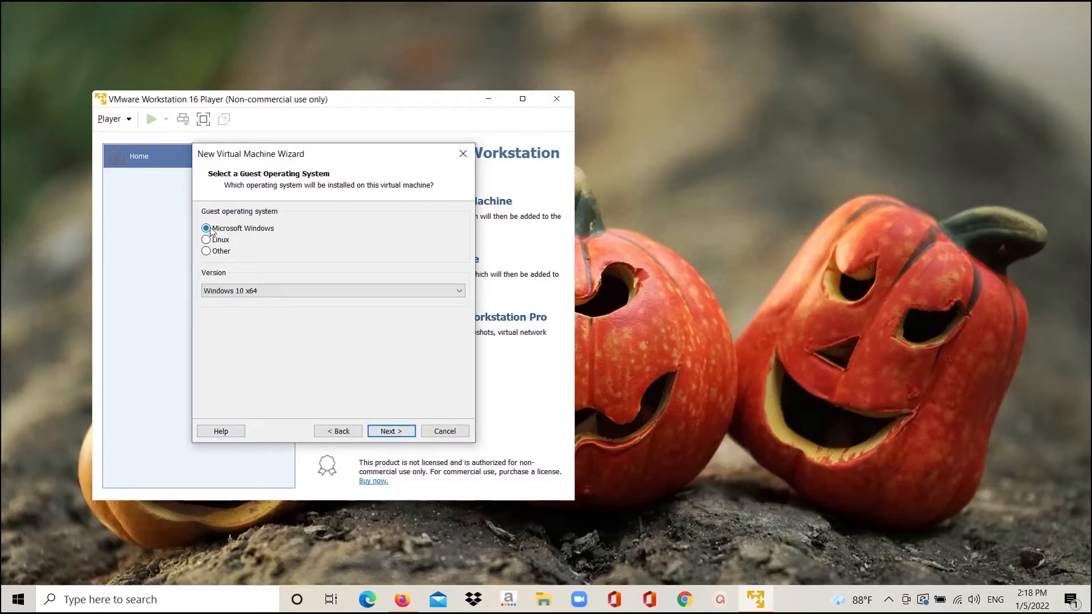
left_click(332, 291)
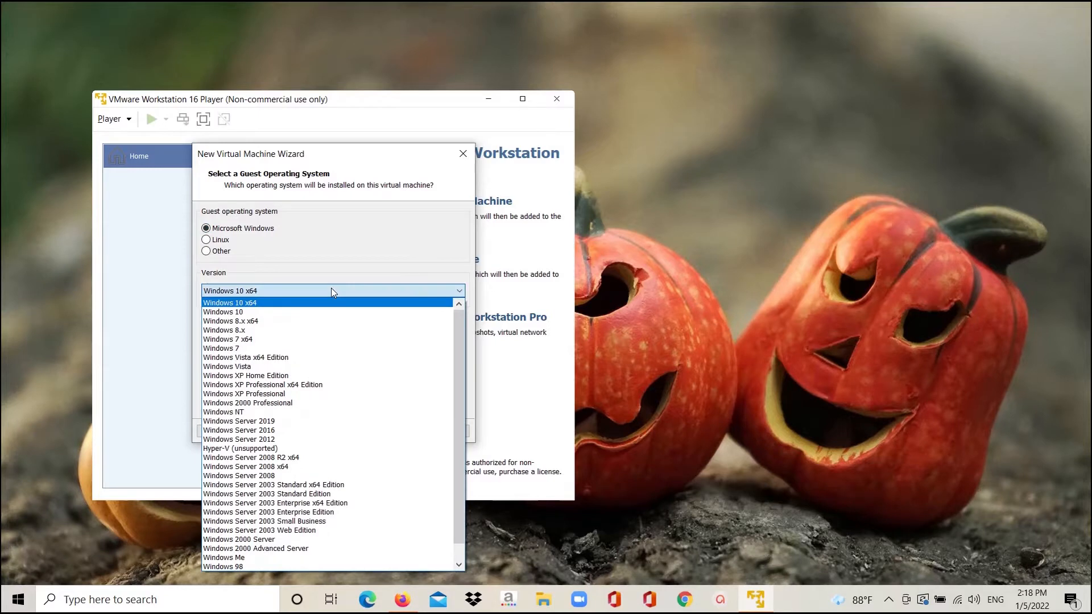
left_click(295, 431)
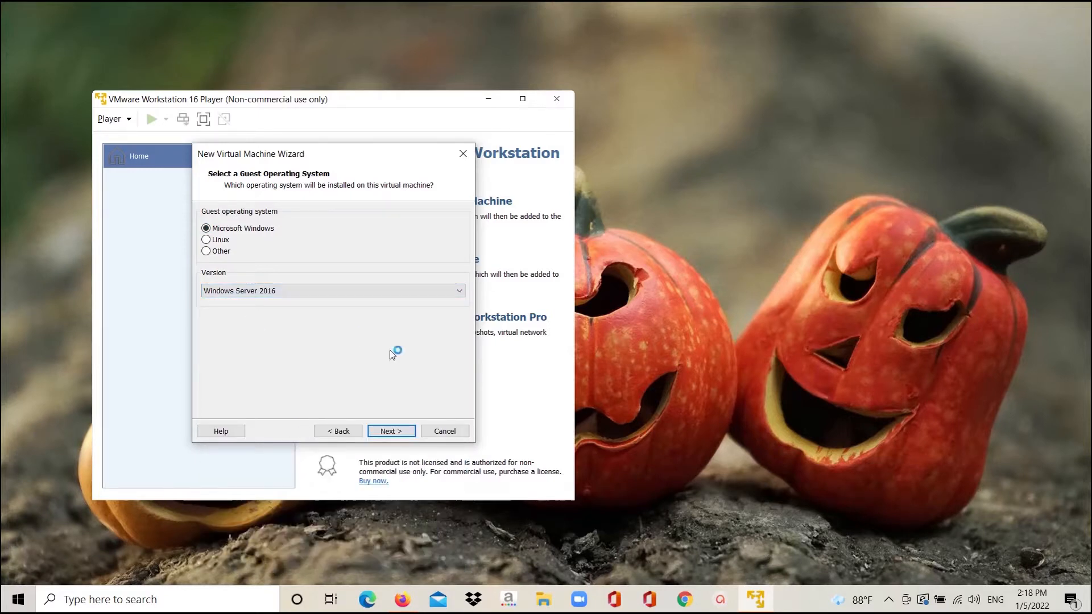
left_click(391, 431)
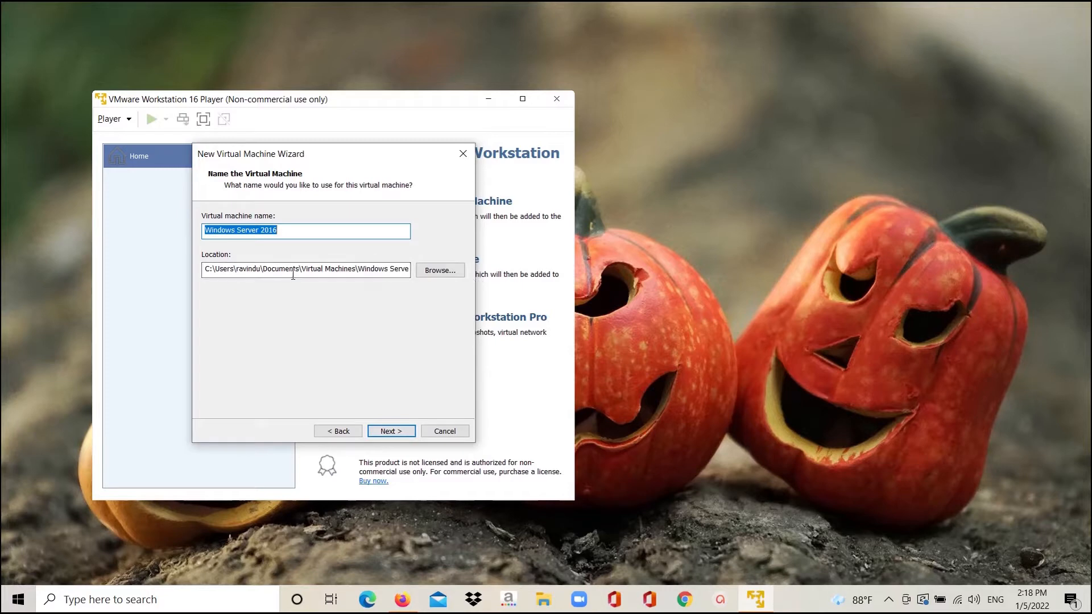
- Create a folder named "vmware workstation VMs" on New Volume (E:) and use it as the virtual machine's location
left_click(438, 276)
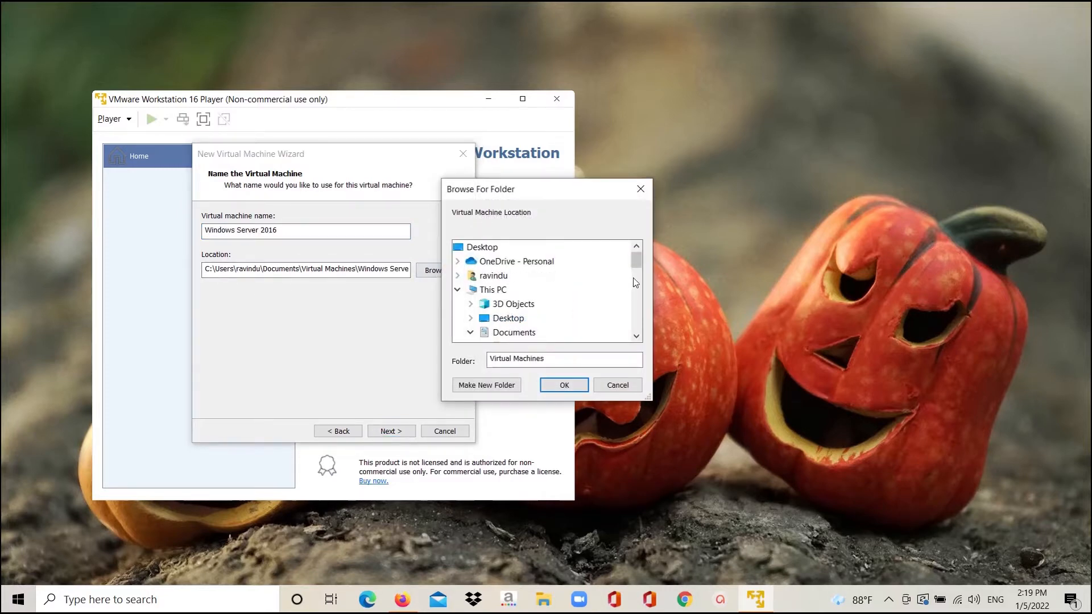
left_click_drag(636, 258, 549, 303)
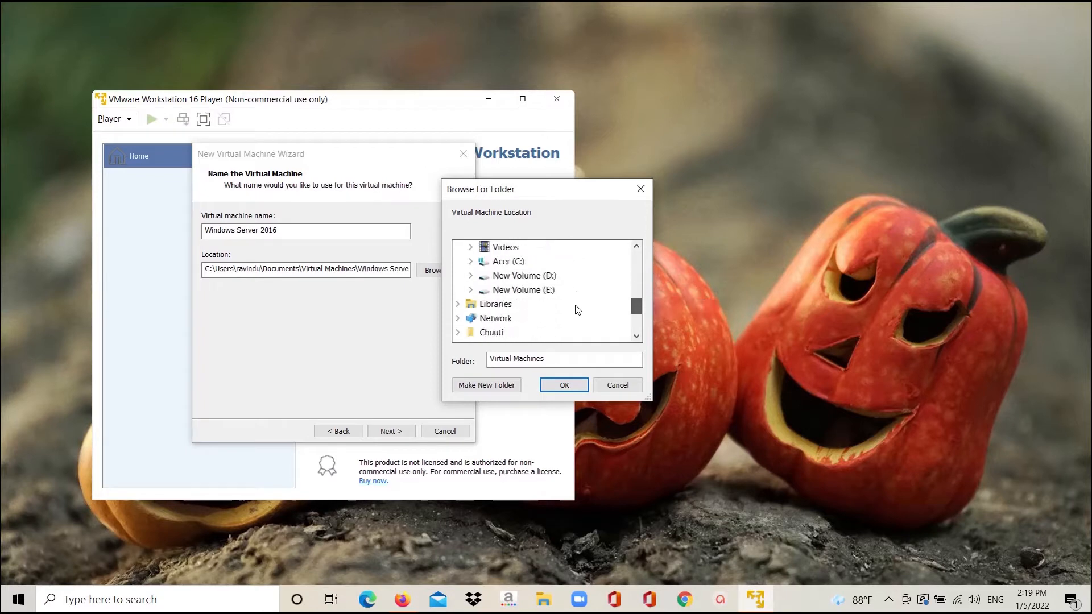
double_click(533, 293)
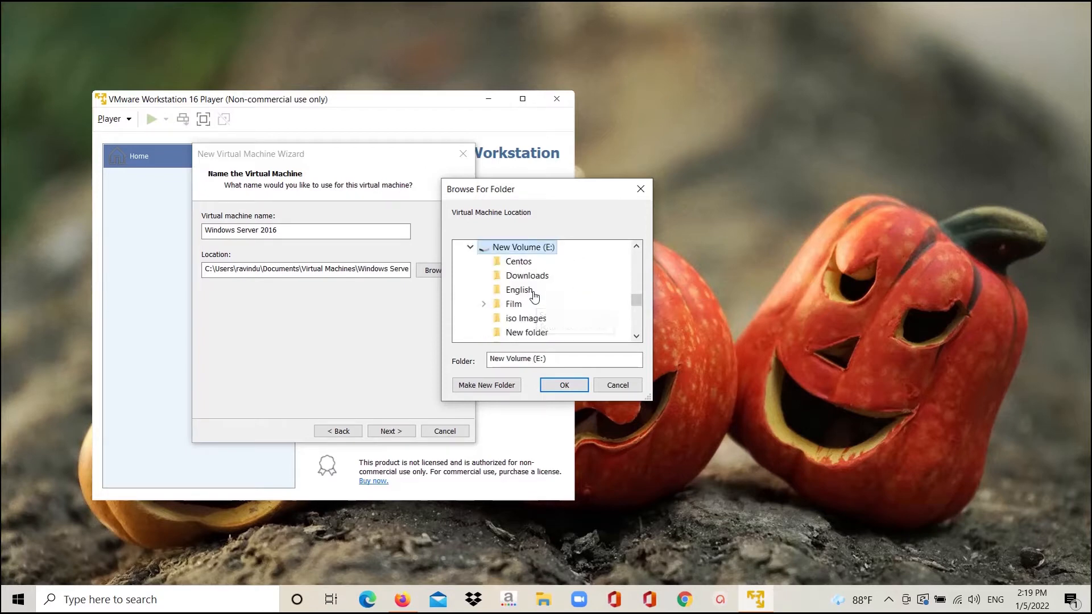
left_click(475, 387)
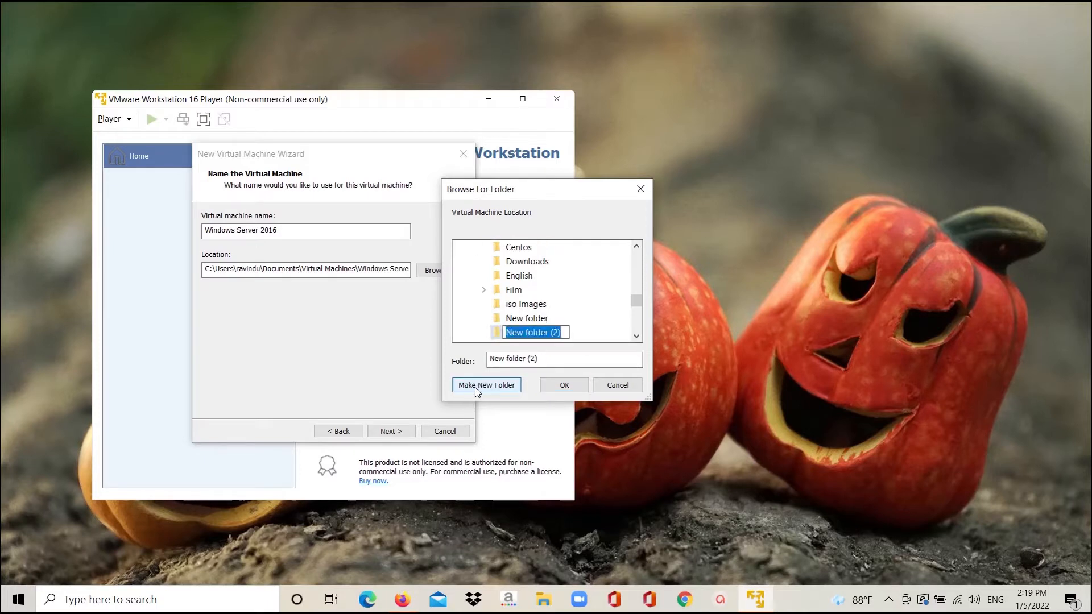
type("vmware workstation VMs")
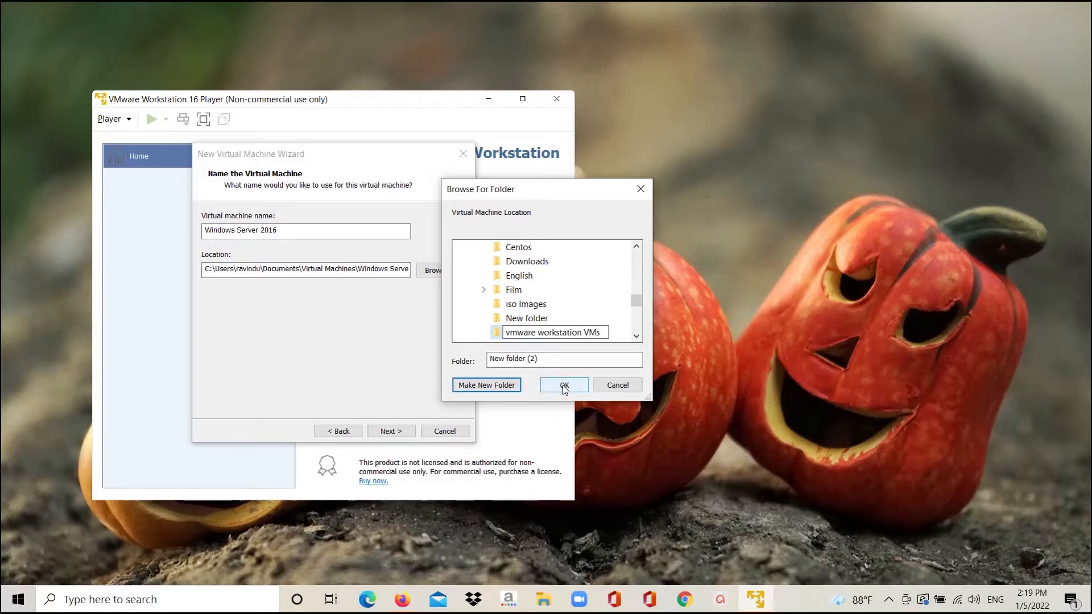
key("Return")
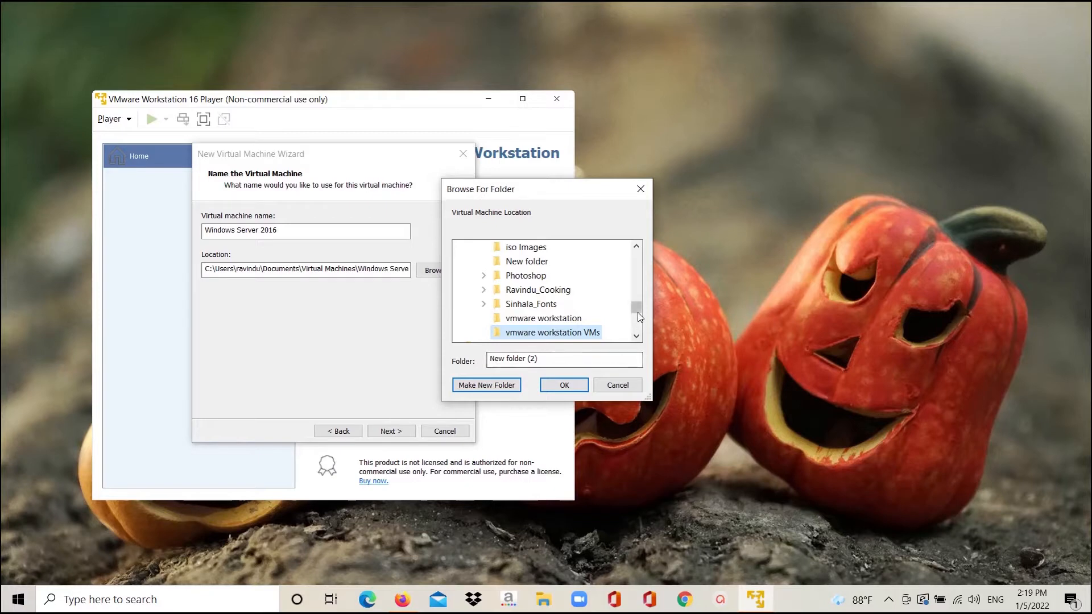
left_click_drag(637, 309, 637, 315)
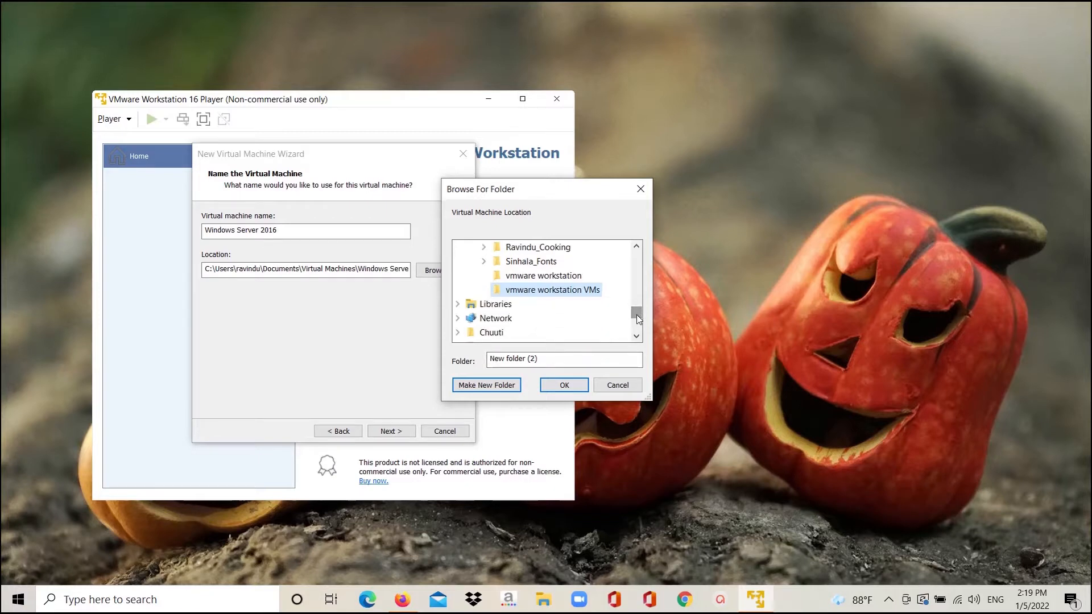
mouse_move(638, 308)
left_mouse_down()
mouse_move(631, 285)
mouse_move(634, 310)
left_mouse_up()
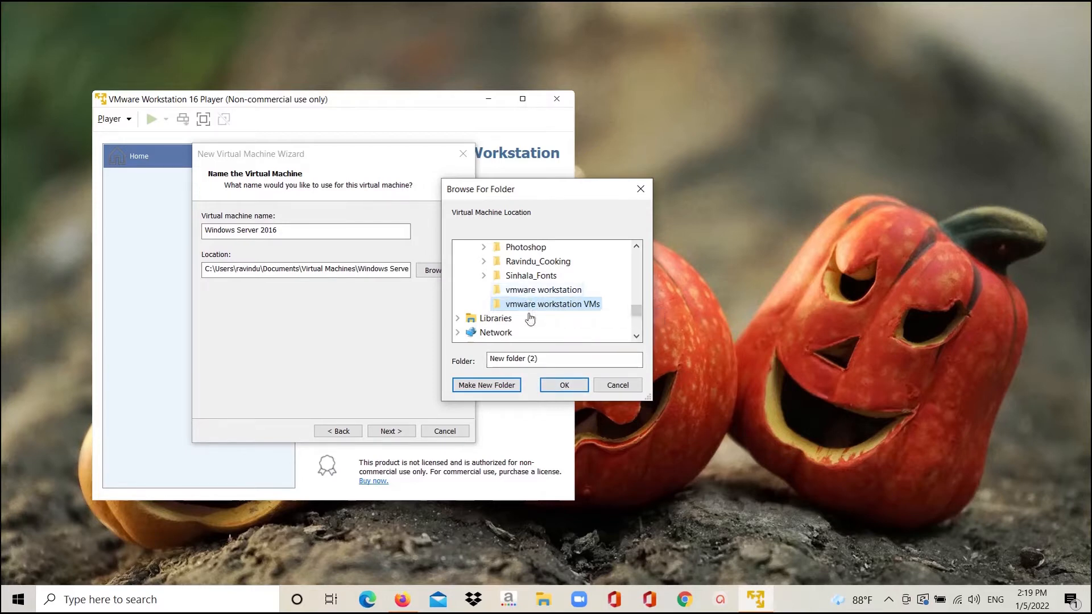
left_click(554, 388)
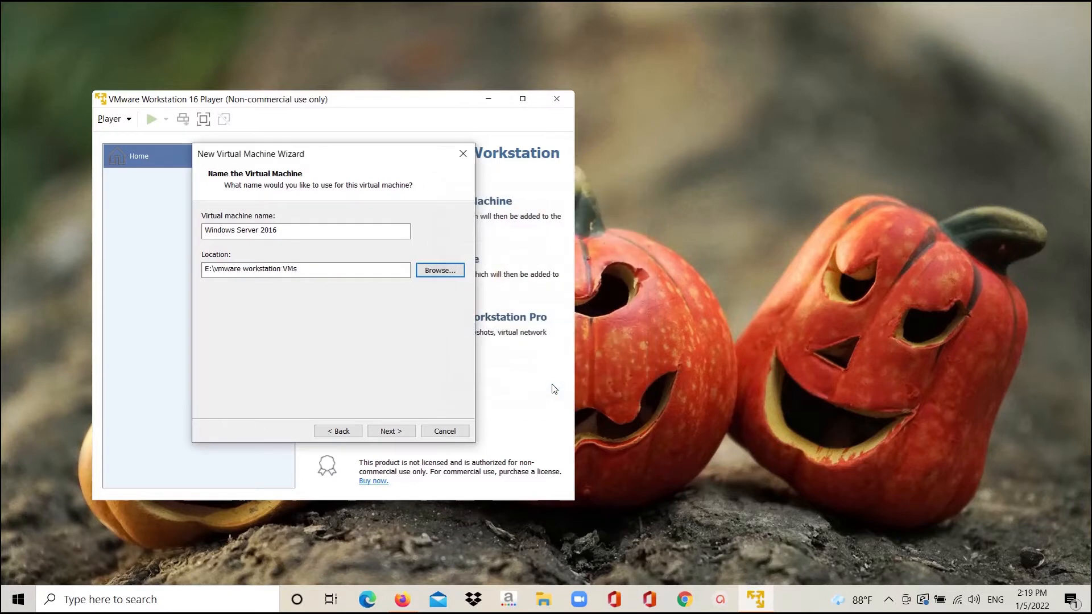
- Accept the virtual machine's name and location, and choose to store the virtual disk as a single file
left_click(388, 432)
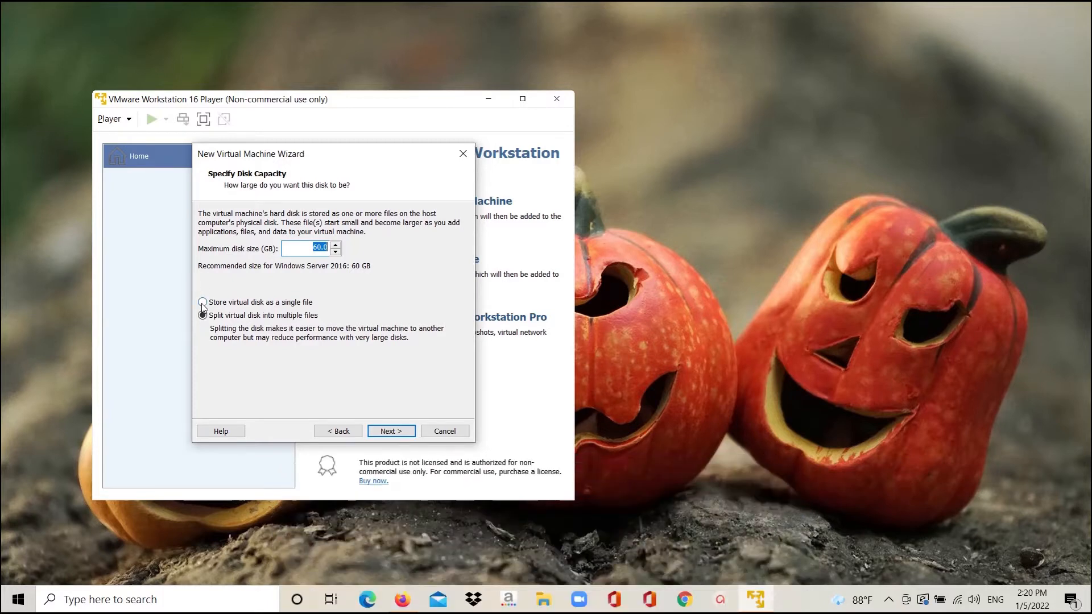
left_click(202, 304)
left_click(399, 431)
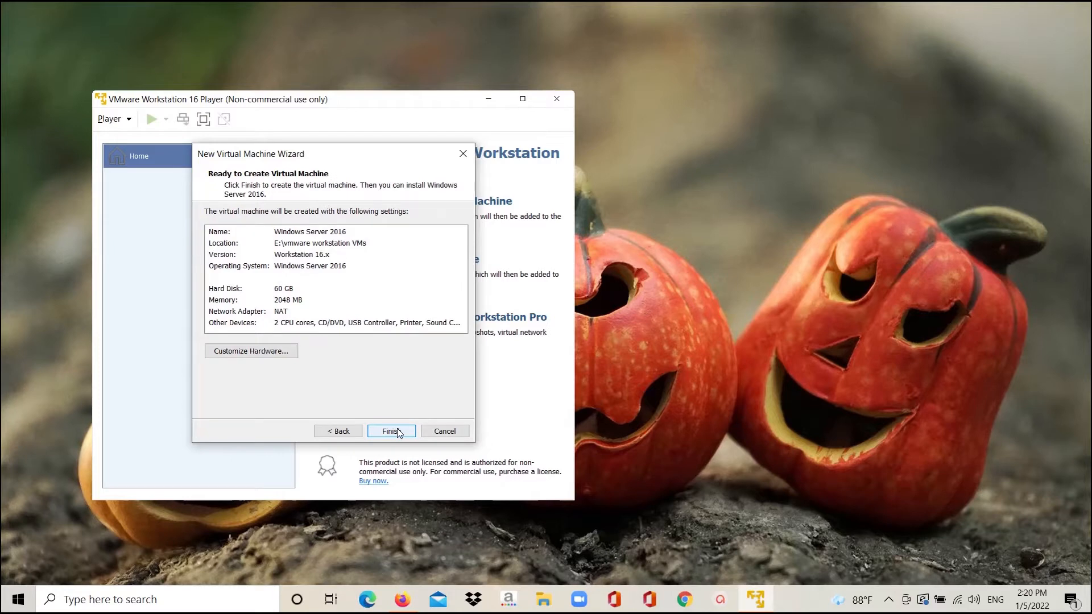
- Customize the hardware so the CD/DVD drive uses the Windows Server 2016 Datacenter evaluation ISO image from E:\iso Images
left_click(259, 352)
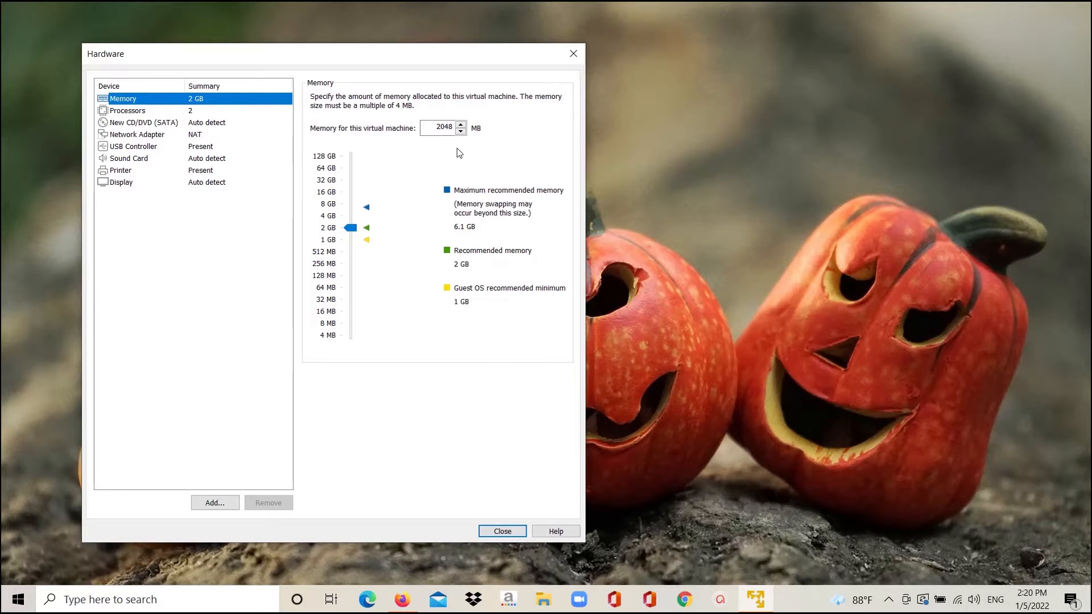
left_click(170, 114)
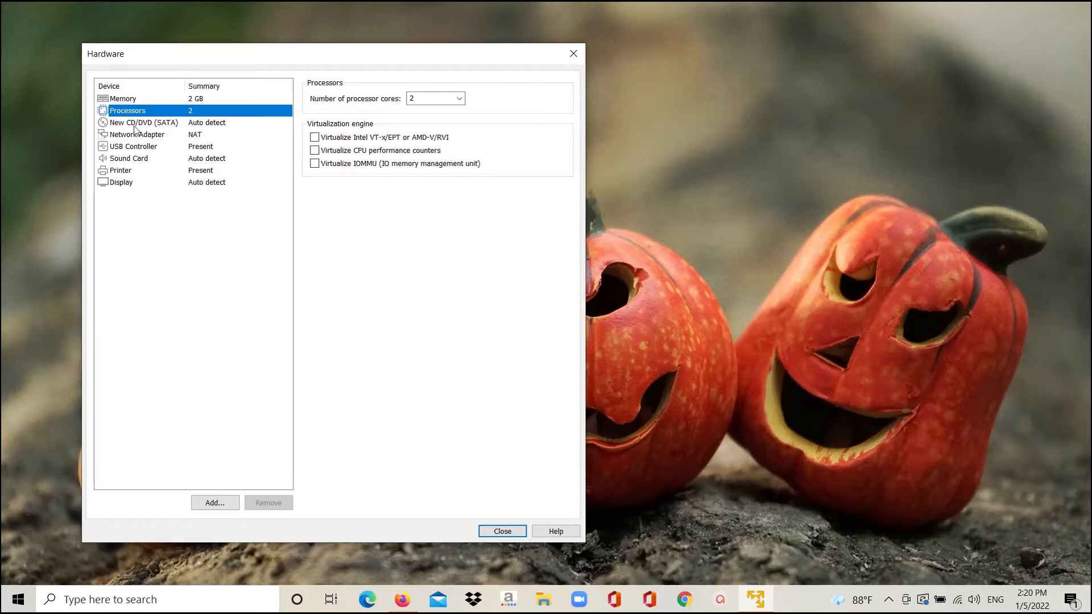
left_click(173, 126)
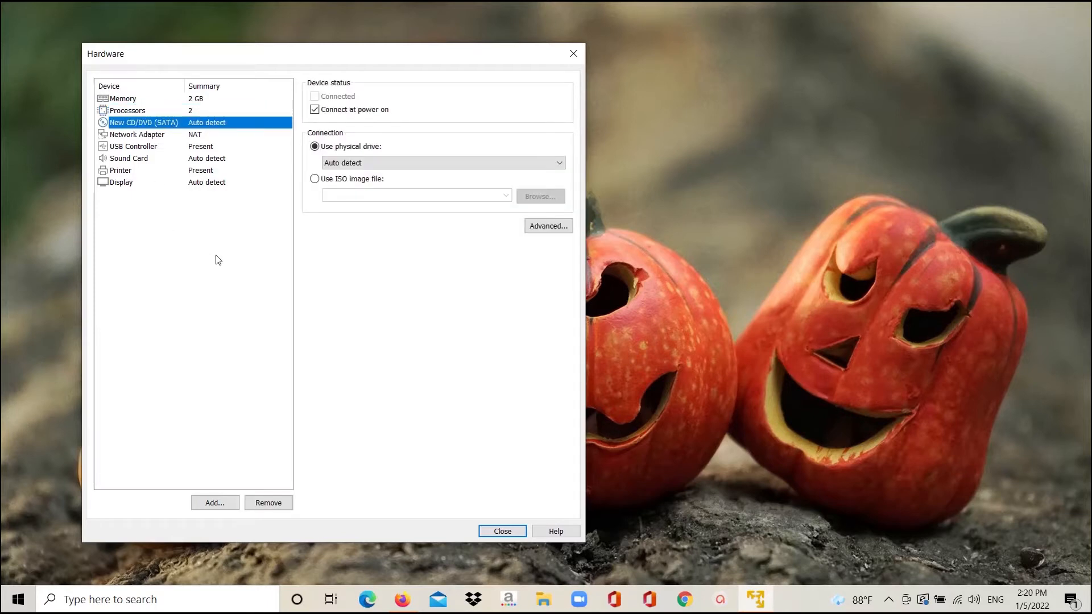
left_click(316, 180)
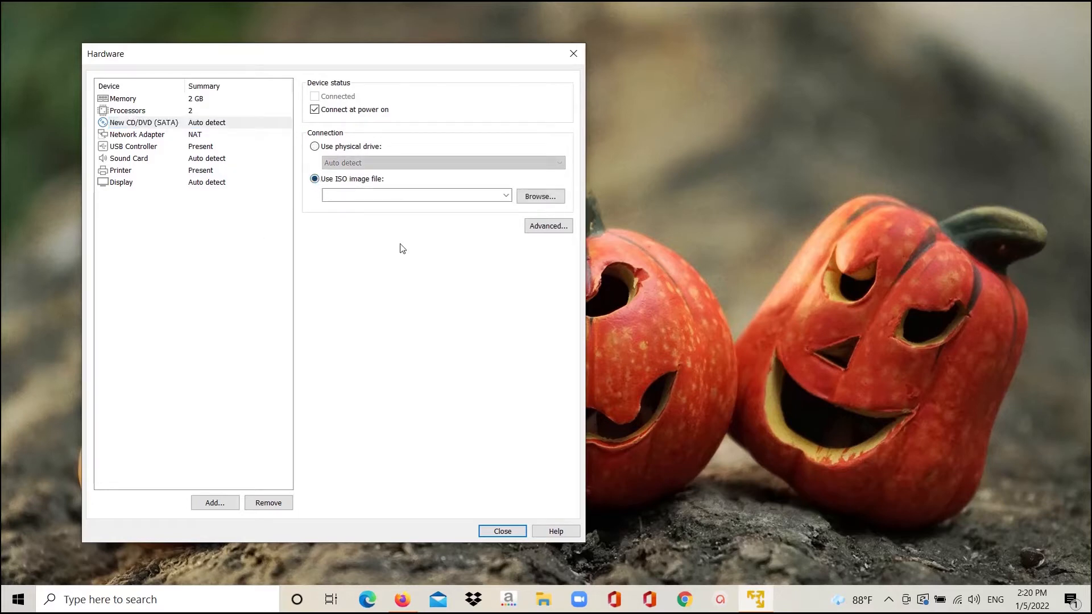
left_click(540, 197)
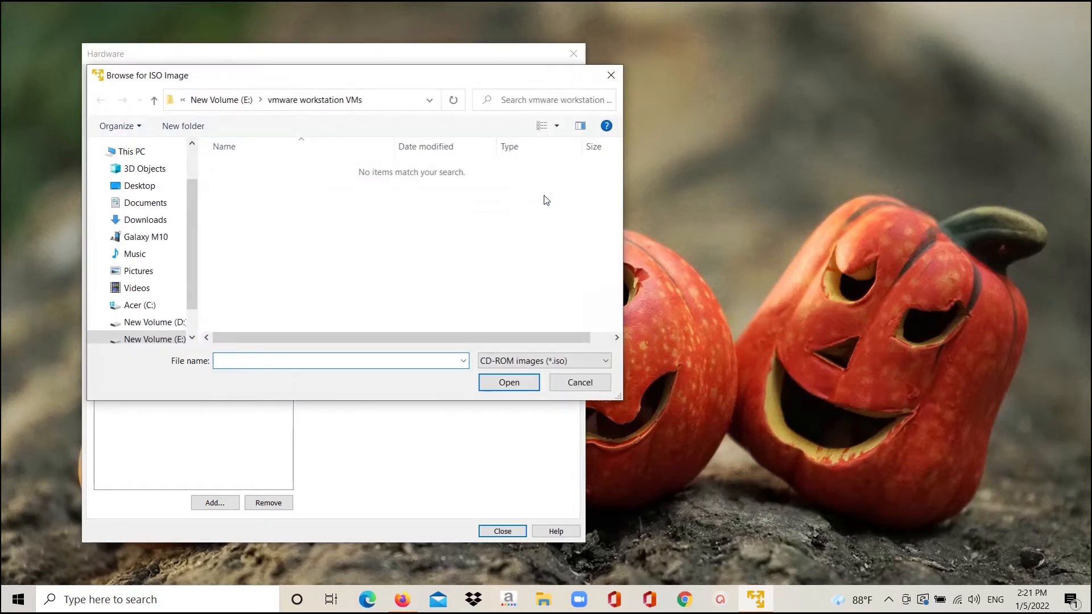
left_click(221, 100)
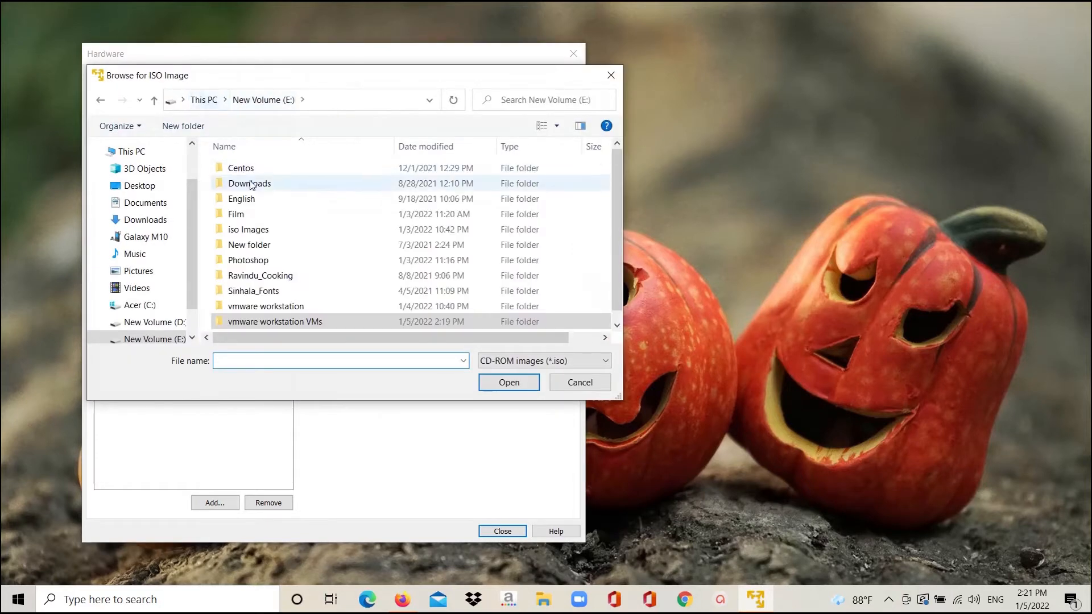
double_click(253, 230)
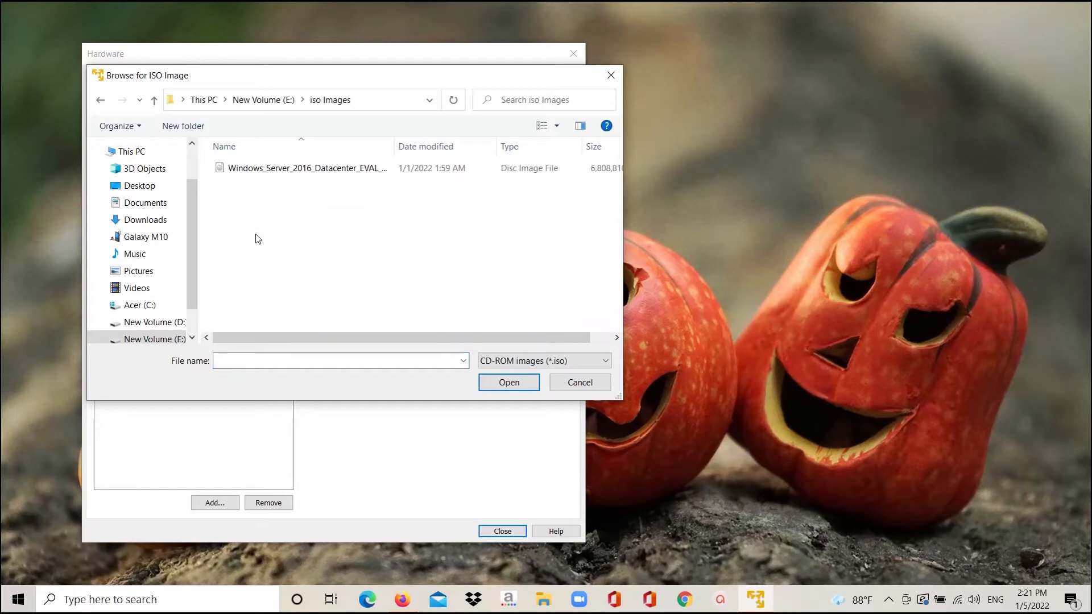
double_click(247, 169)
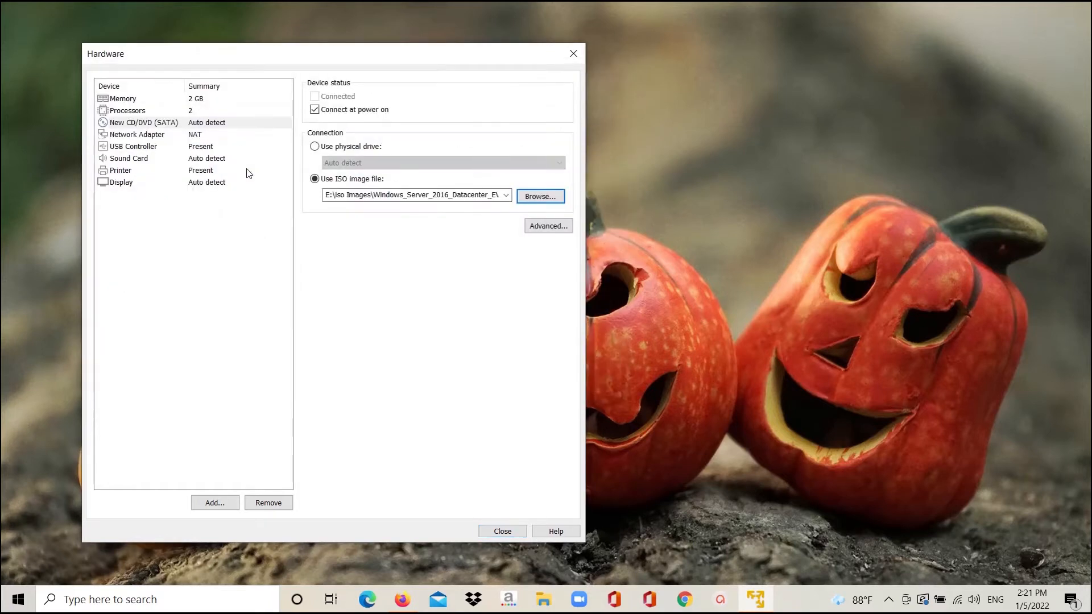
- Connect the network adapter to the custom virtual network VMnet0 and close the hardware settings
left_click(168, 135)
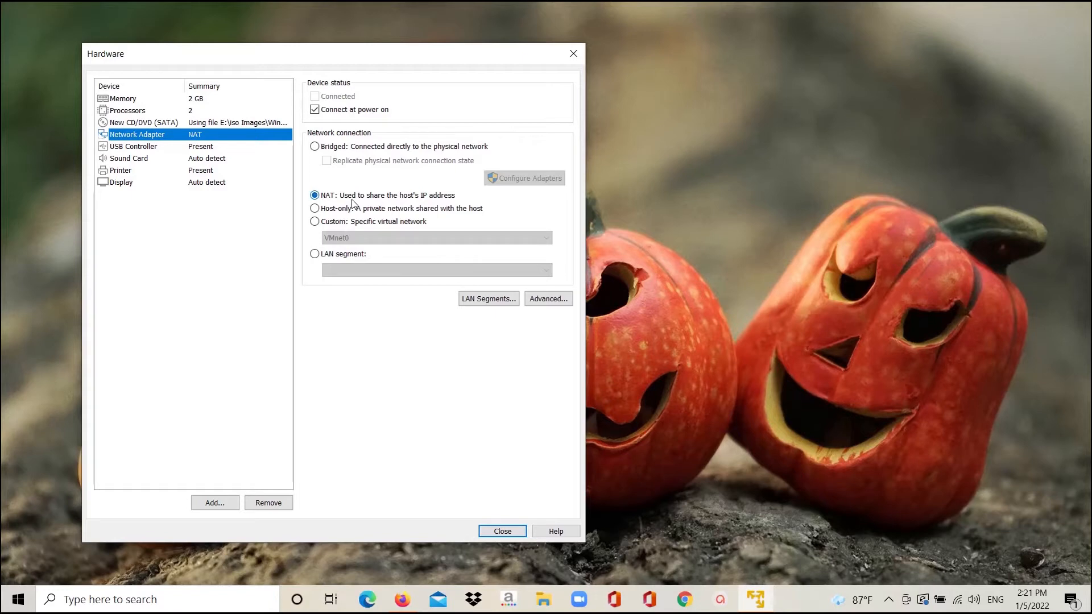
left_click(465, 200)
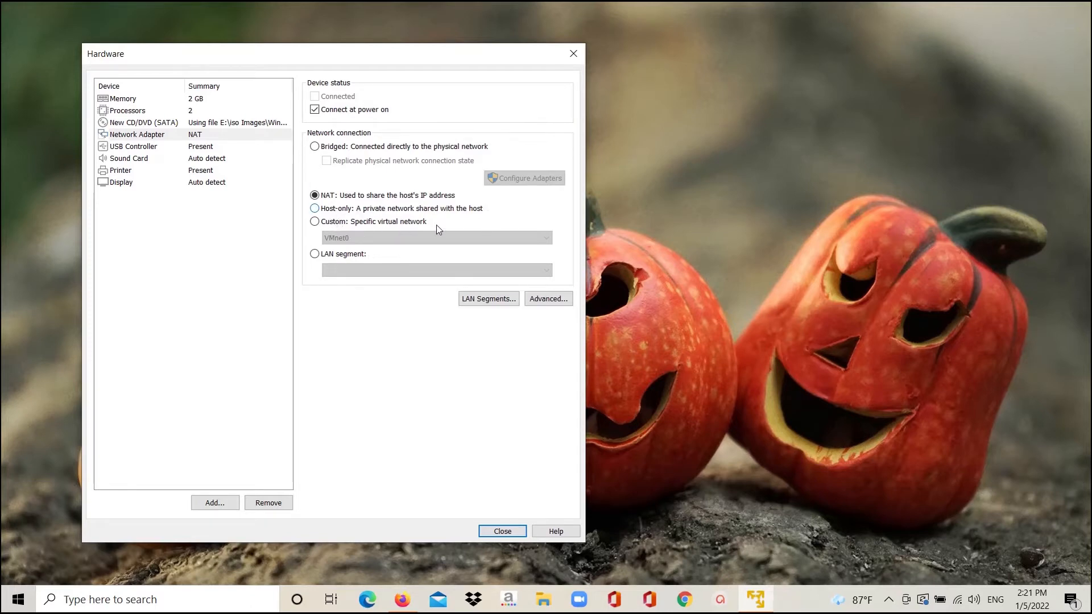
left_click(324, 225)
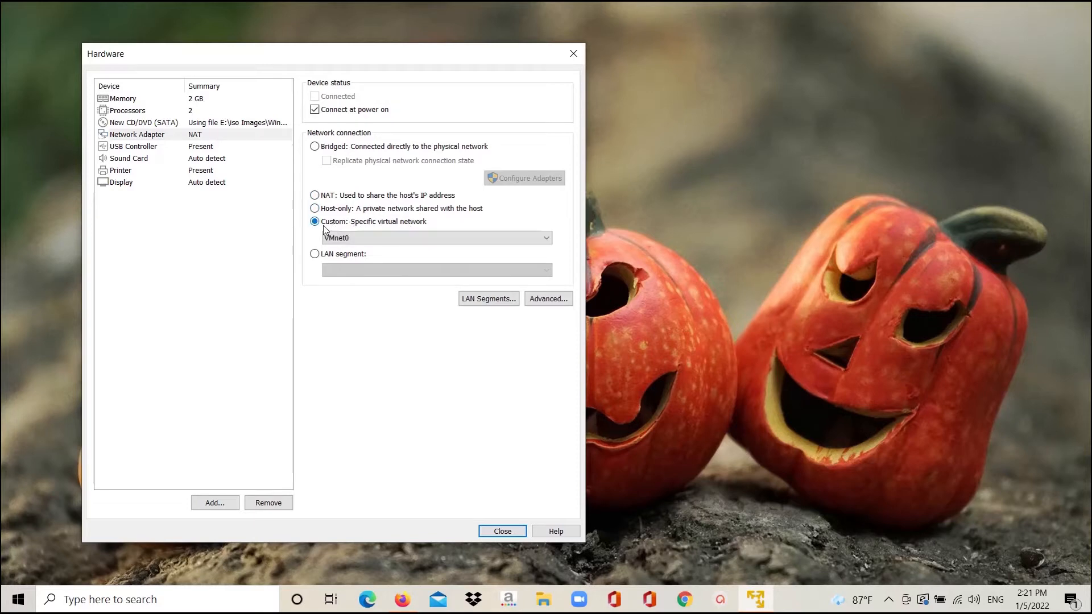
left_click(376, 237)
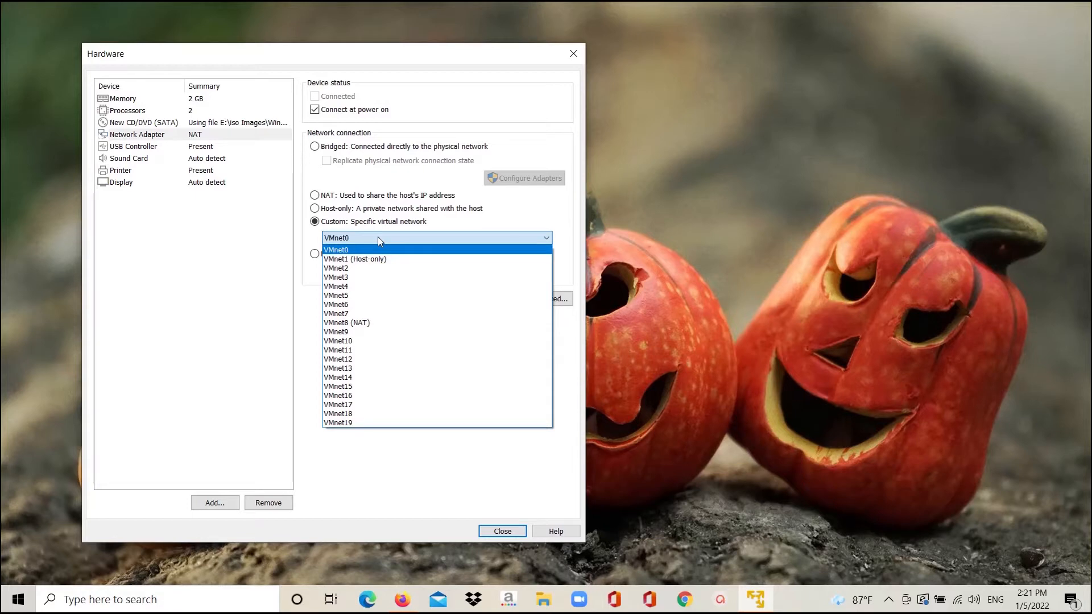
left_click(378, 237)
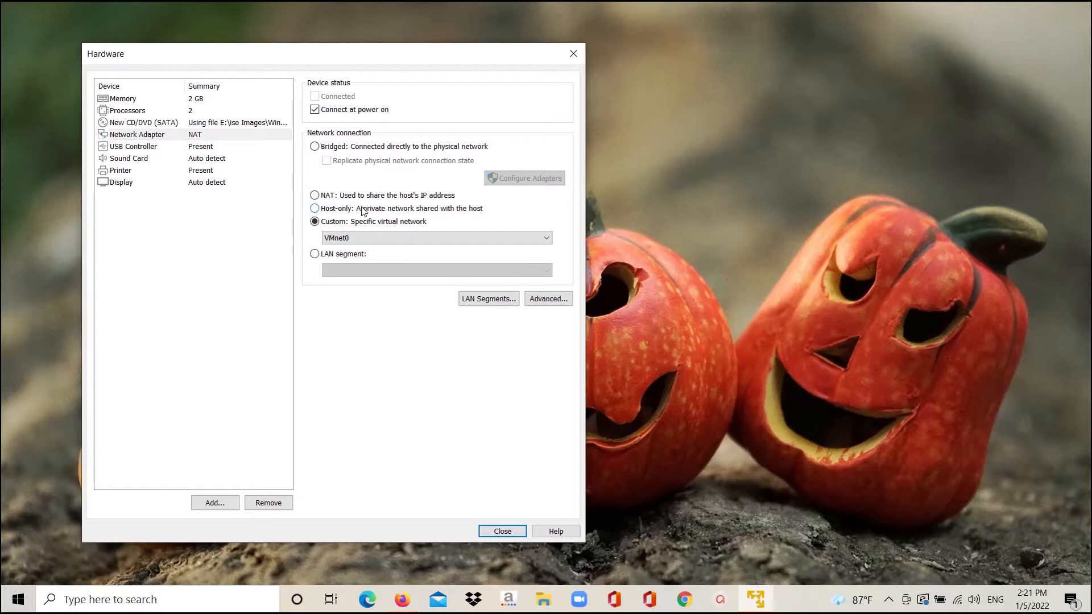
left_click(315, 254)
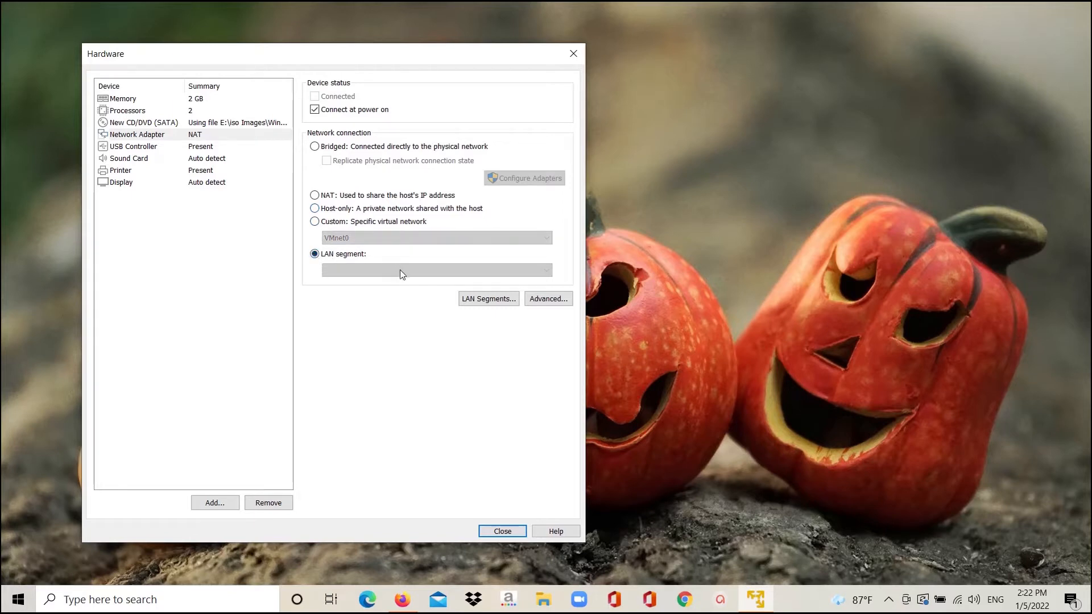
left_click(315, 222)
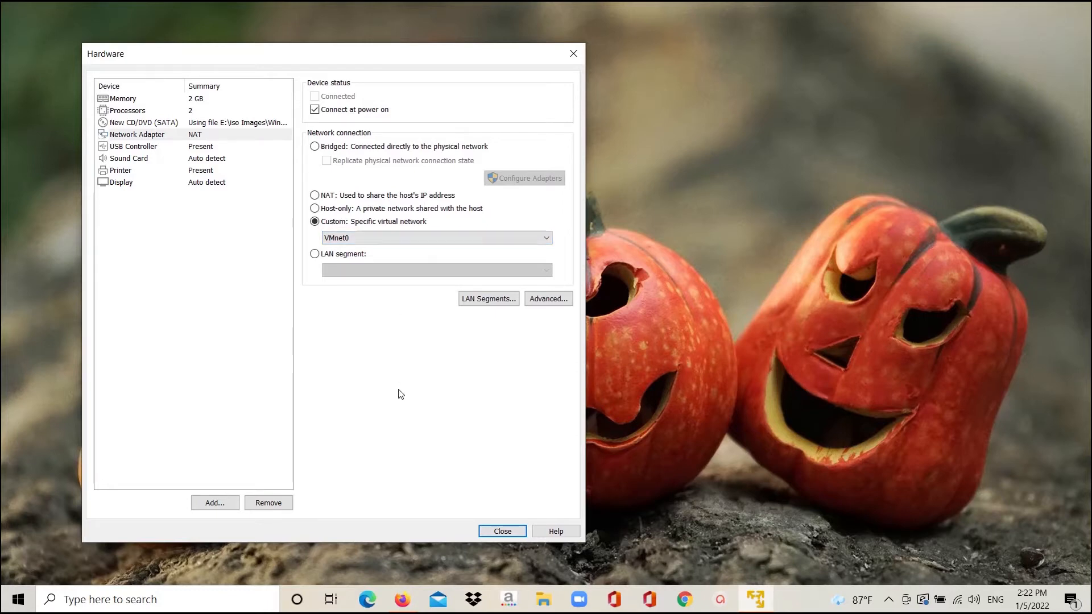
left_click(495, 533)
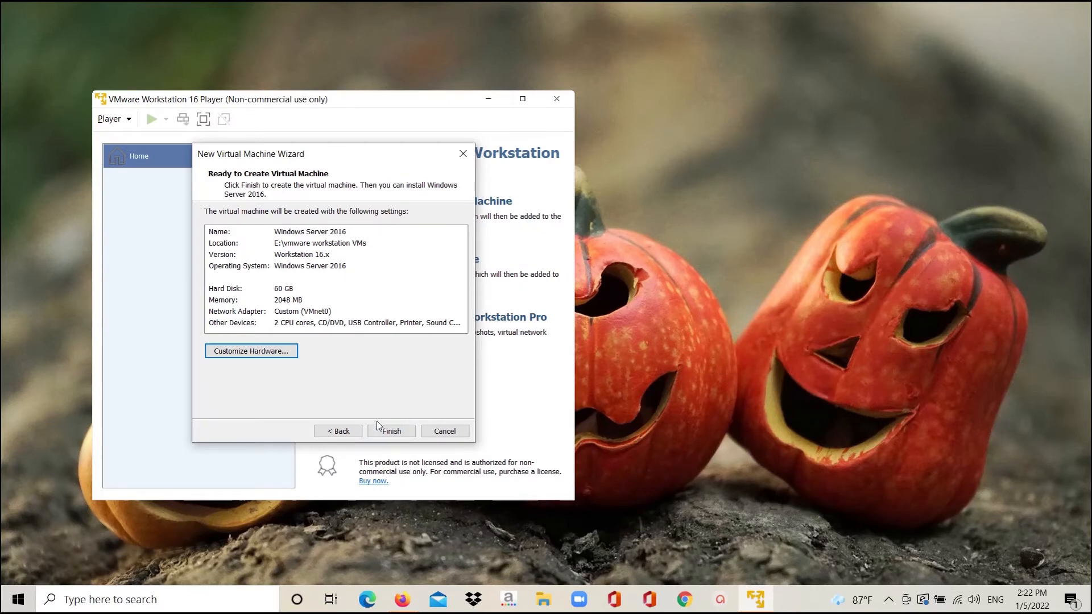
- Finish creating the Windows Server 2016 virtual machine and review its CD/DVD drive settings without changing them
left_click(388, 430)
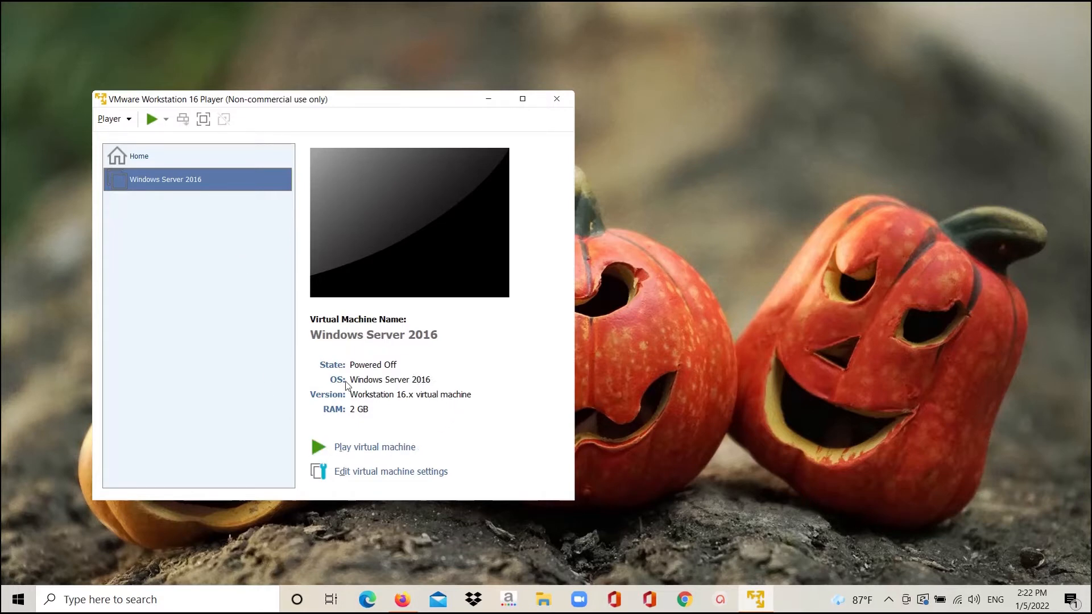
right_click(152, 181)
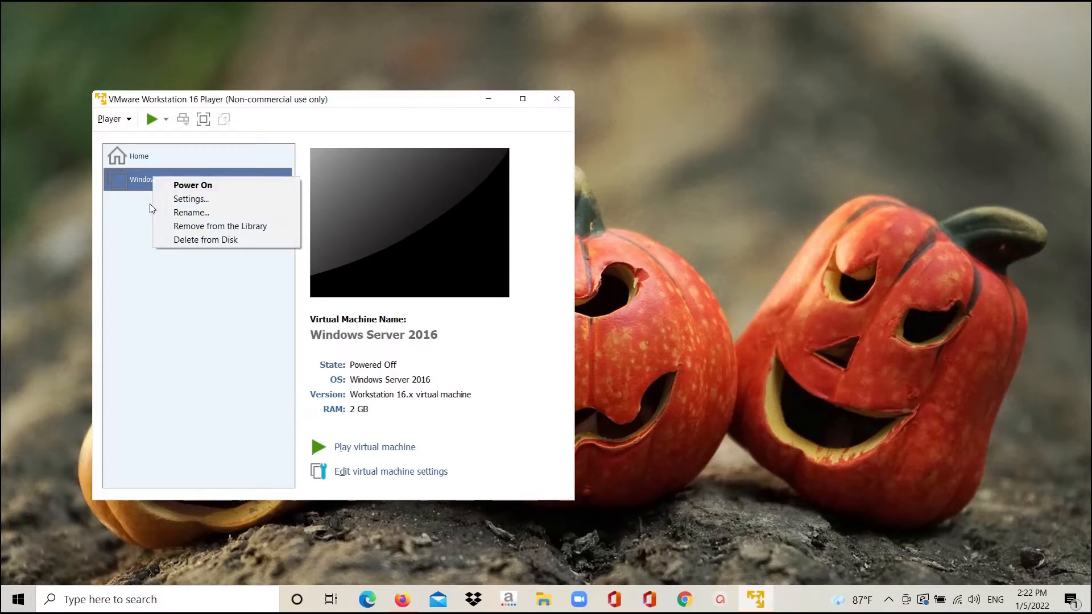
left_click(191, 200)
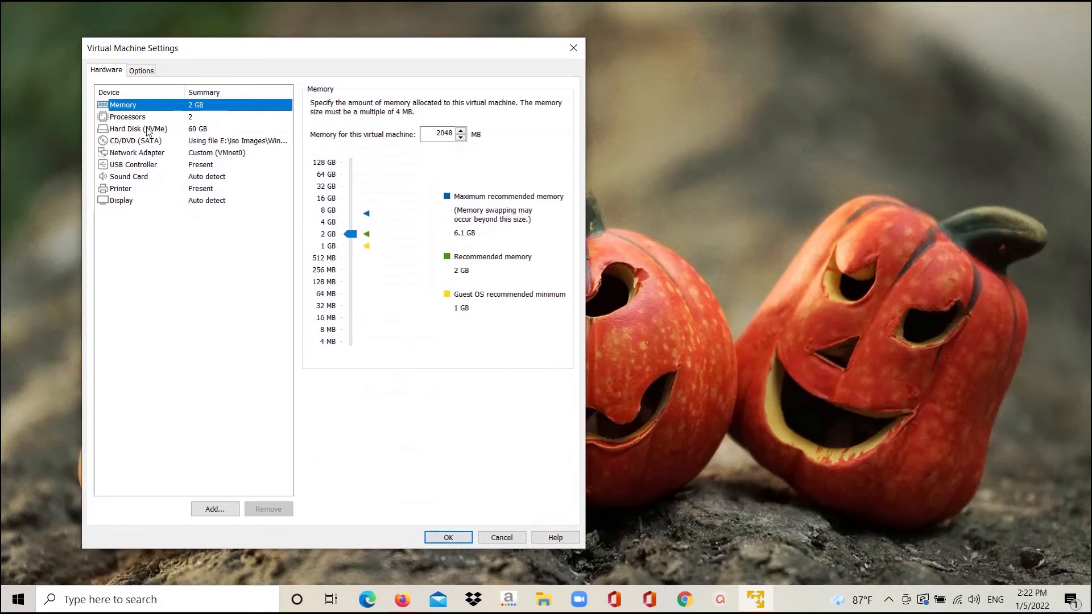
left_click(146, 142)
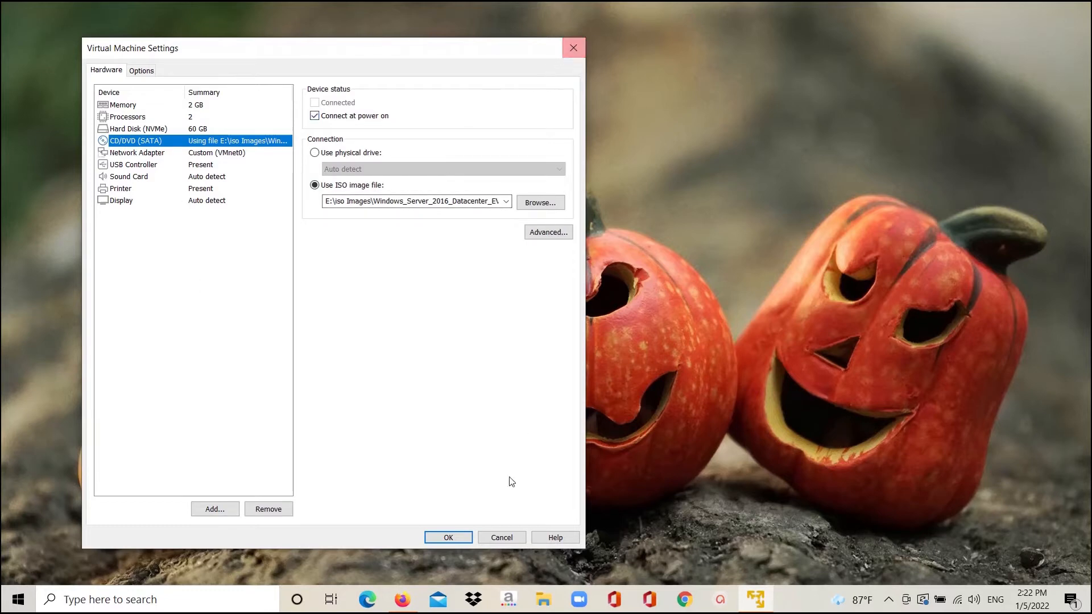
left_click(506, 536)
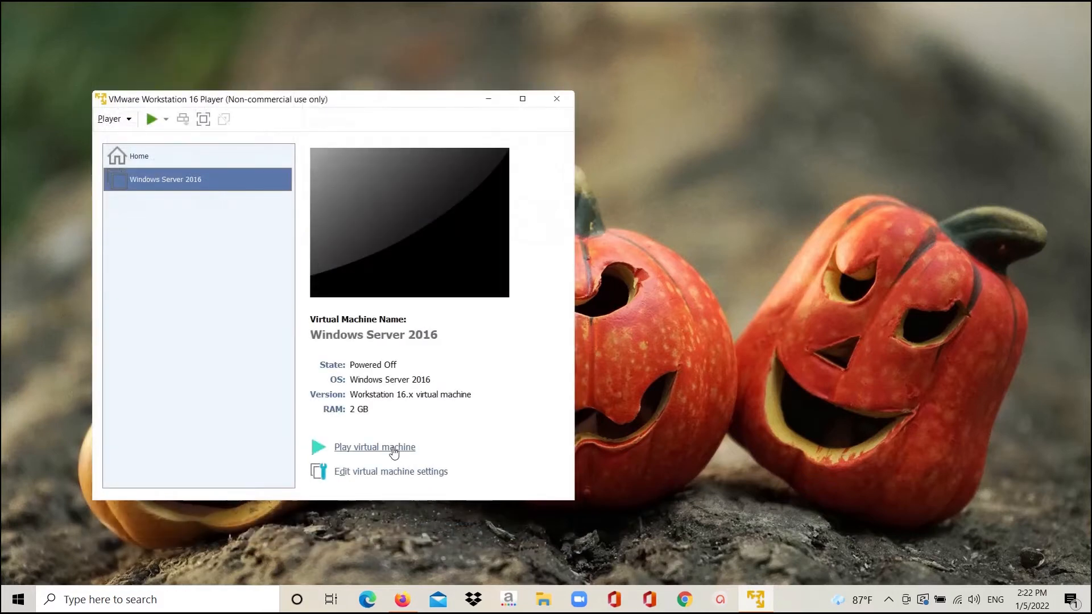
- Power on the Windows Server 2016 virtual machine and download and install VMware Tools for Windows Vista and later
left_click(392, 449)
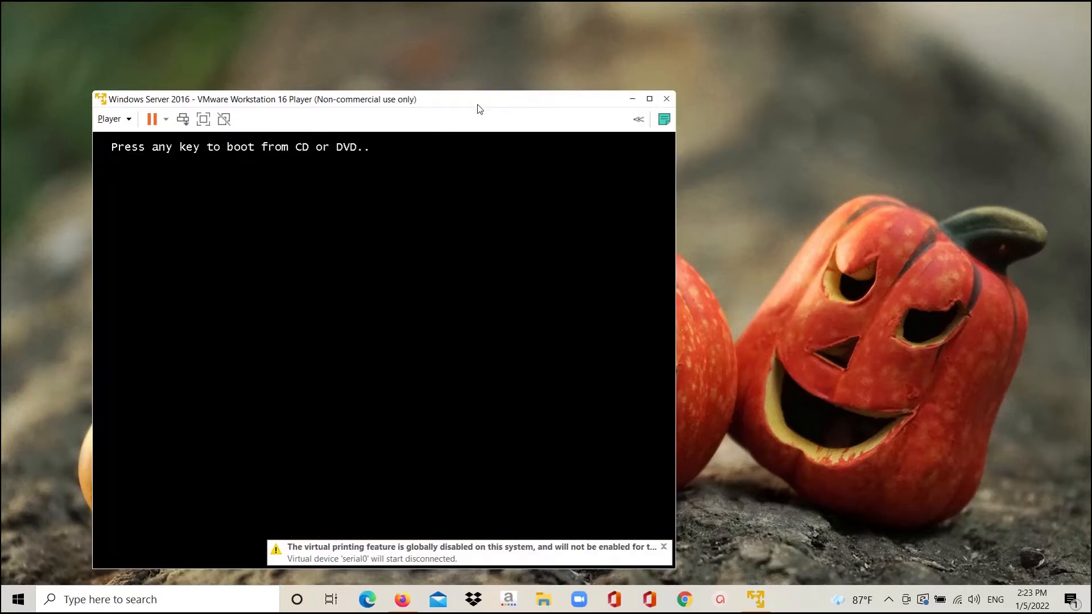
left_click_drag(519, 98, 550, 66)
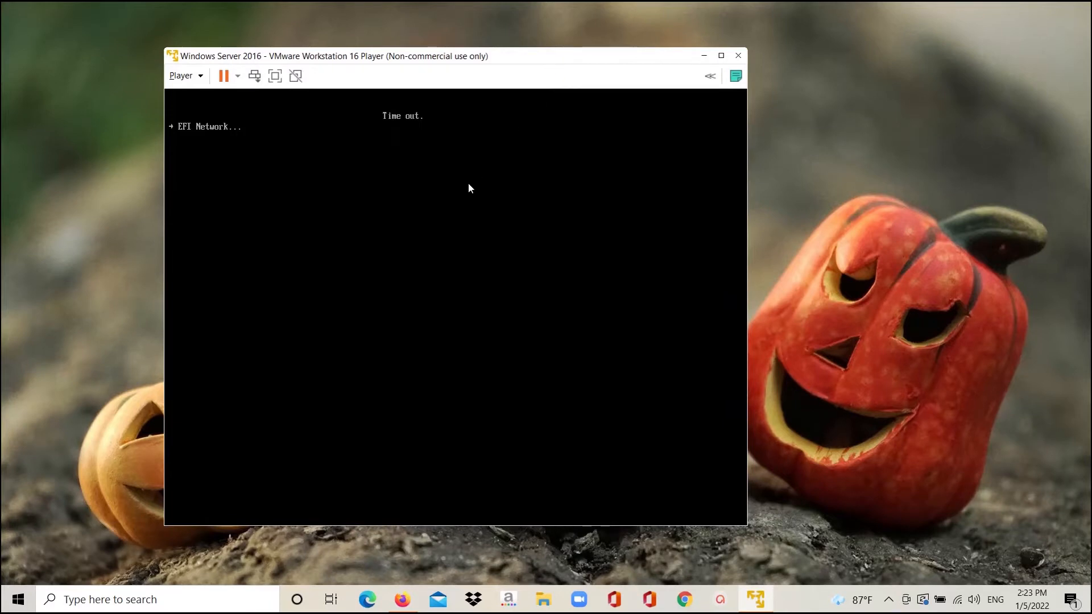
left_click(353, 183)
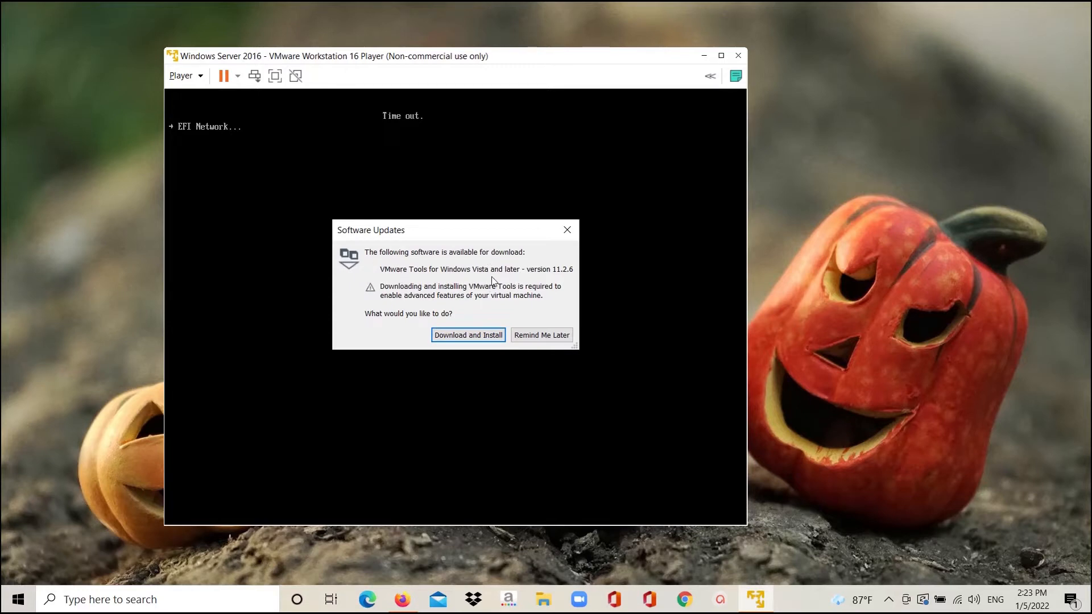
left_click(476, 337)
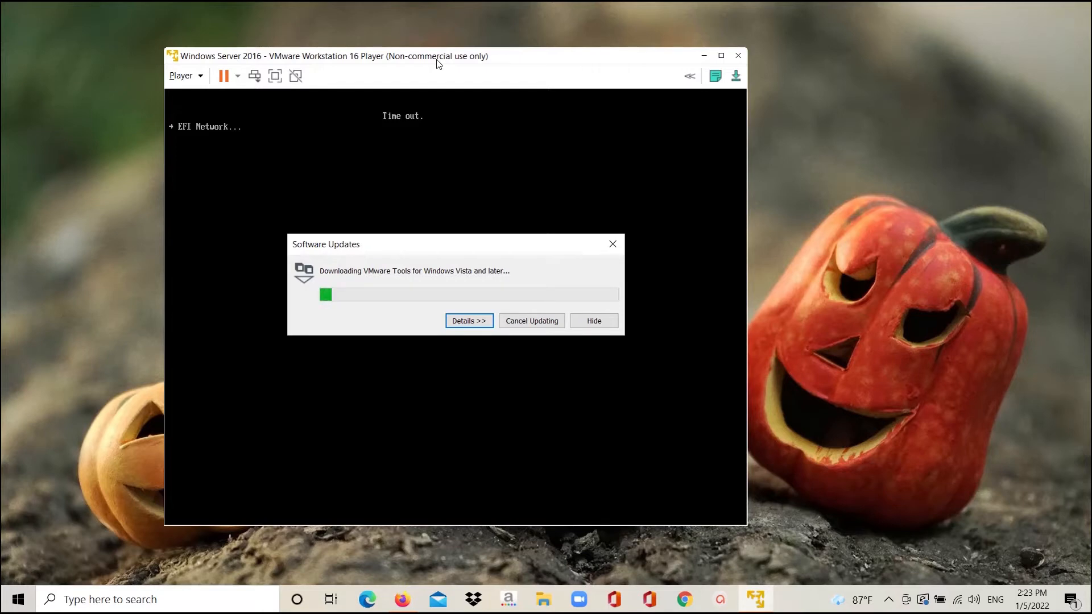
- Continue with a normal boot from the Boot Manager and start the virtual machine from the CD/DVD
left_click(235, 214)
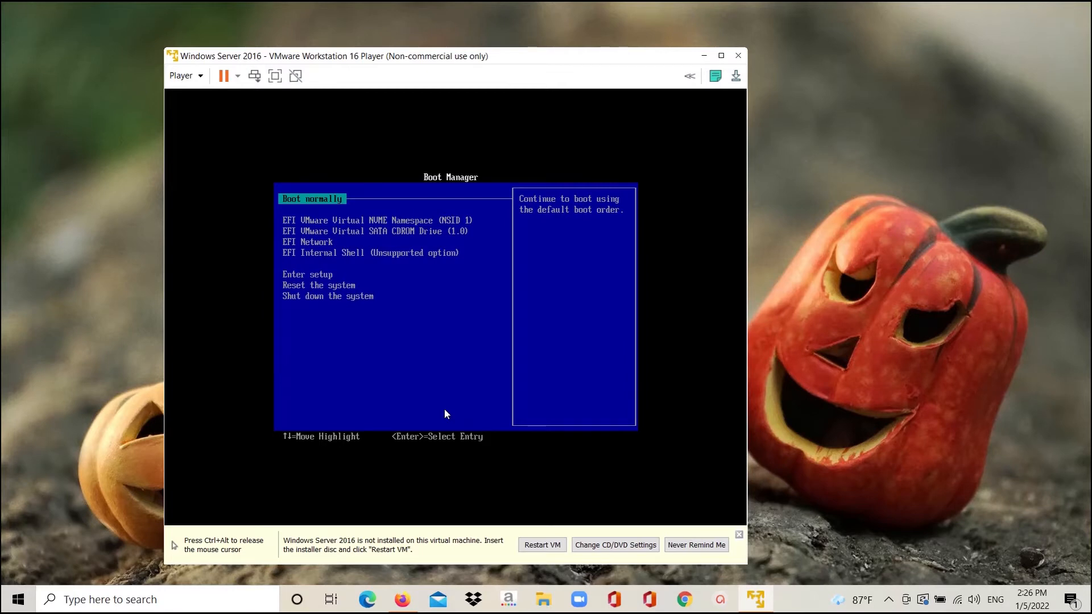
key("Down")
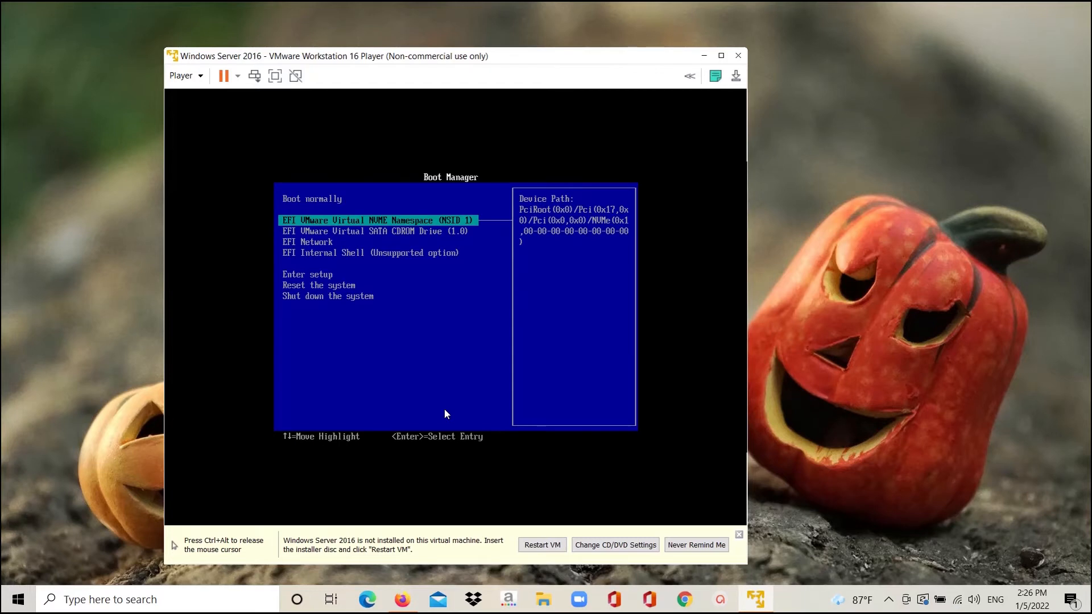
key("Up")
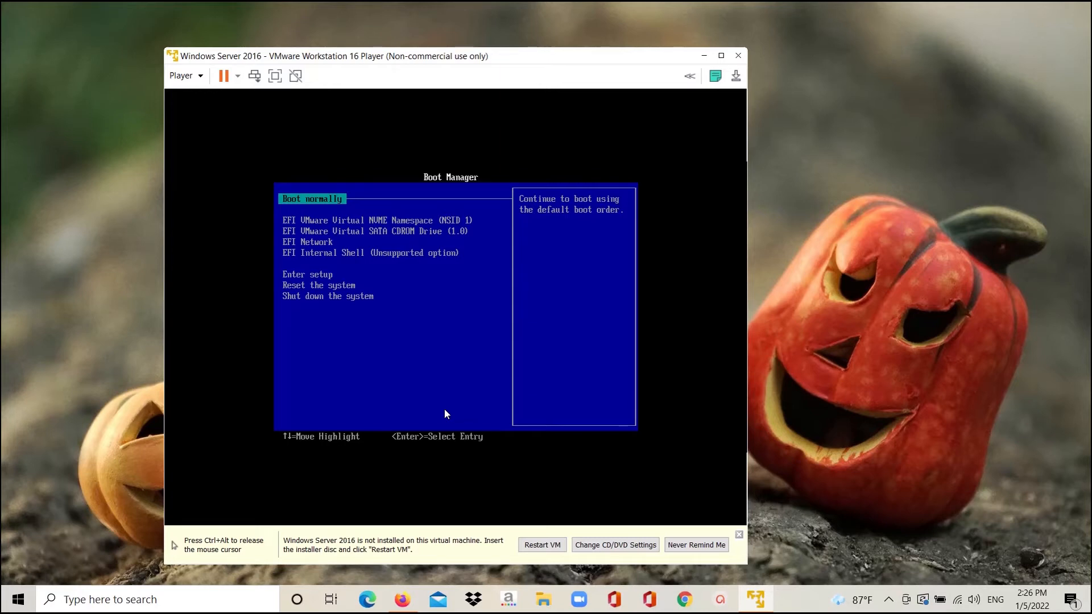
key("Return")
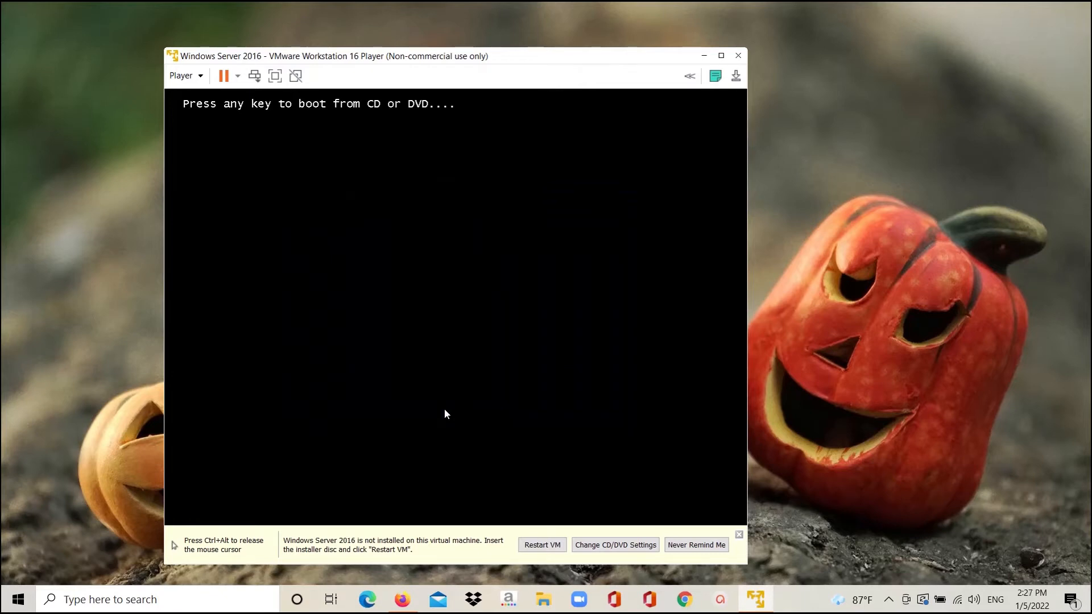
key("Return")
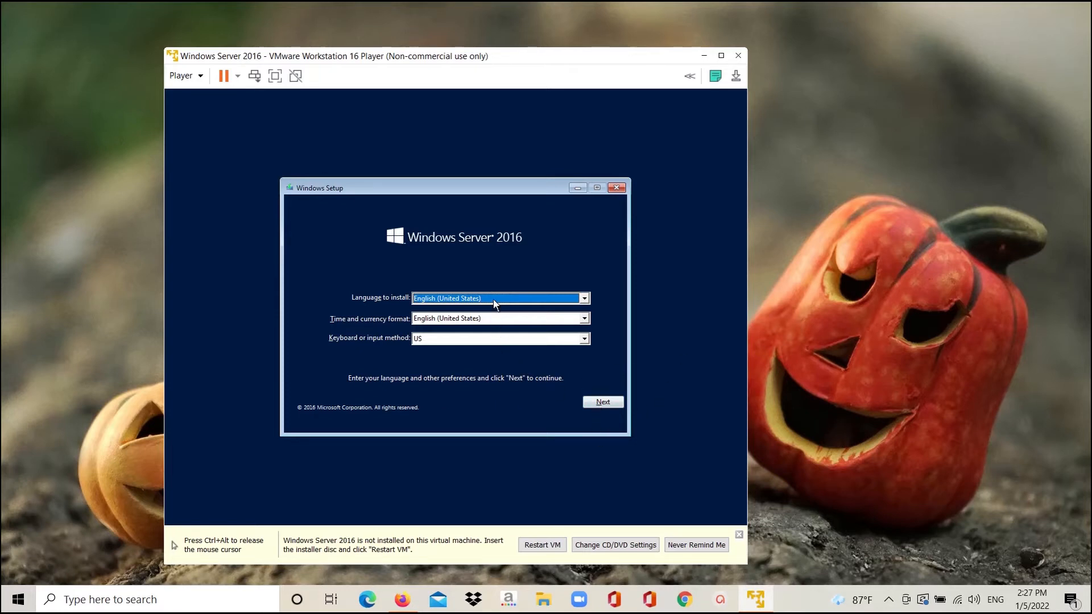
- Start the installation with the default language and keyboard options, and choose Windows Server 2016 Standard Evaluation (Desktop Experience)
left_click(610, 404)
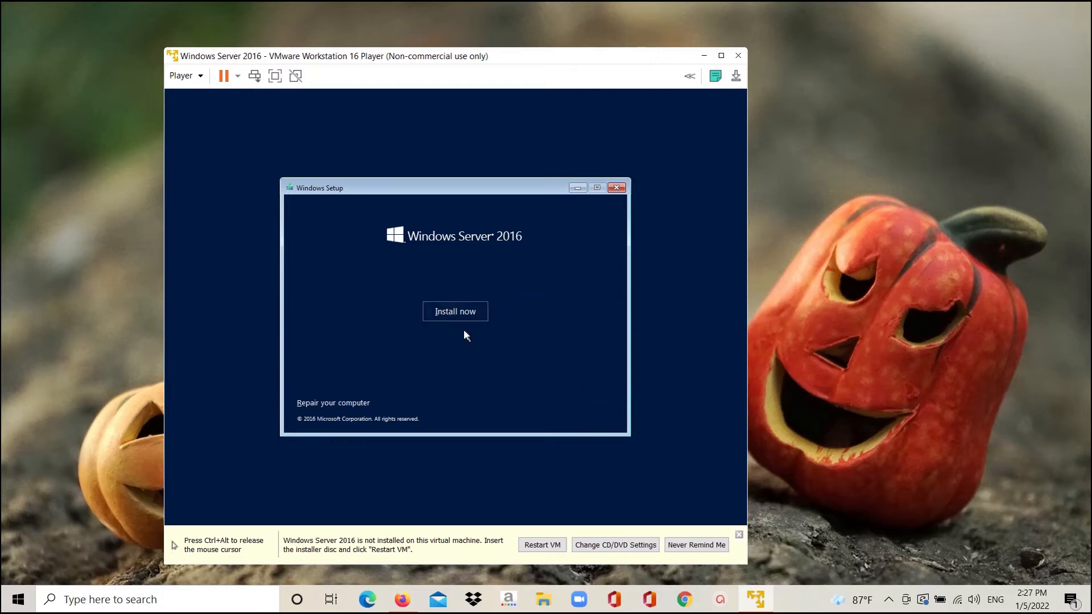
left_click(456, 313)
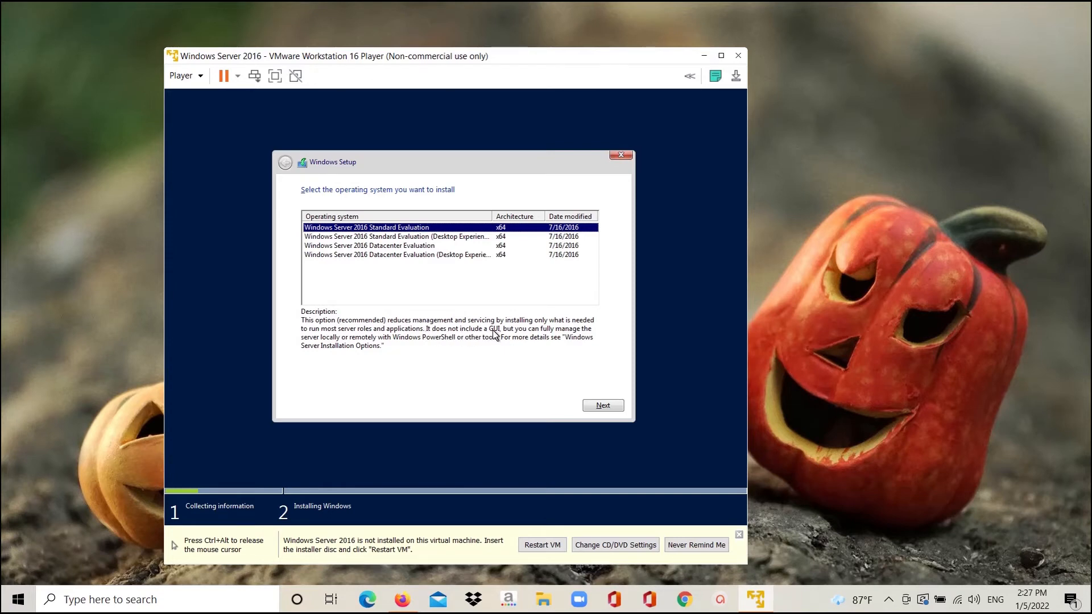
left_click(408, 238)
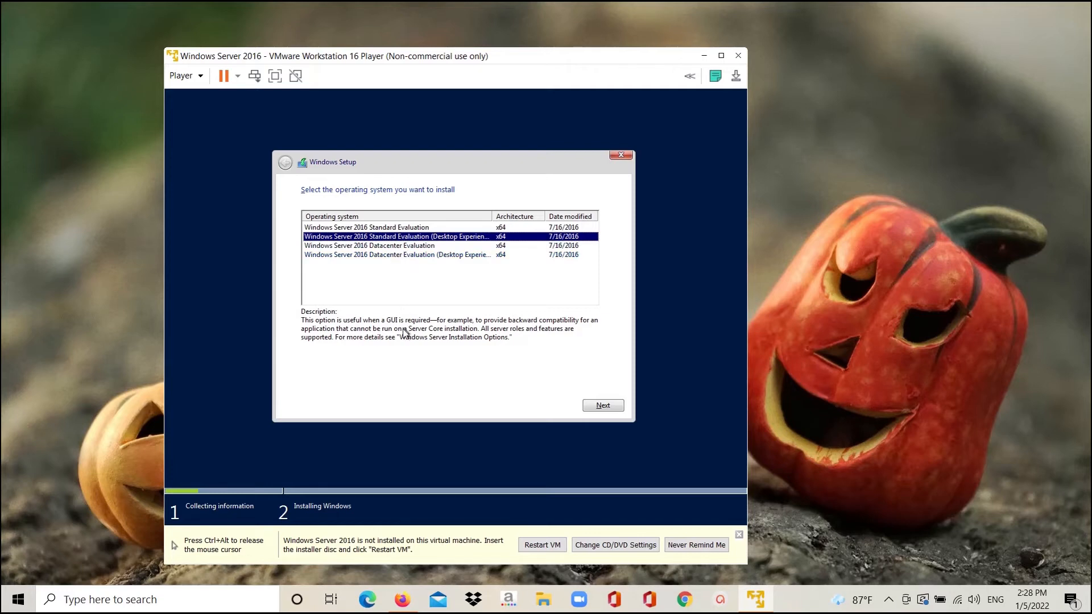
left_click(596, 407)
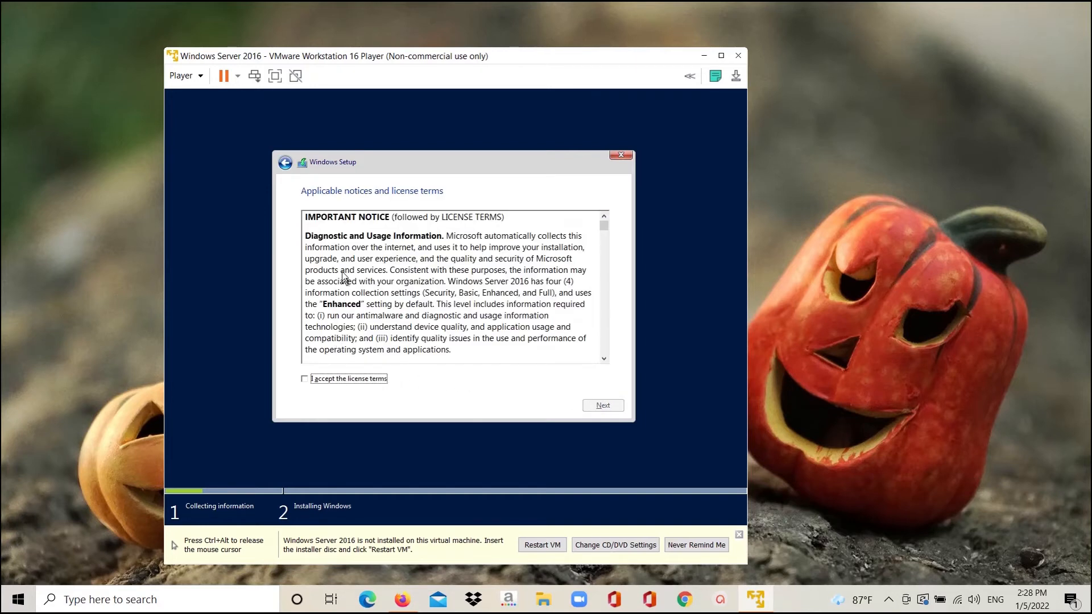
- Accept the license terms and run a custom Windows-only installation on the unallocated space of Drive 0
left_click_drag(604, 224, 602, 356)
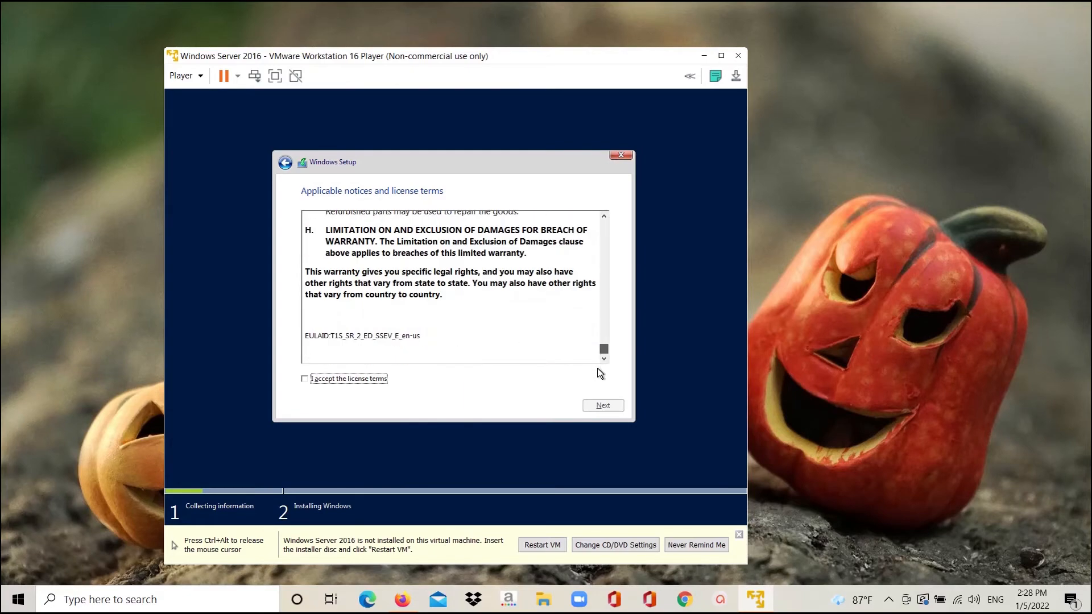
left_click(312, 379)
left_click(602, 406)
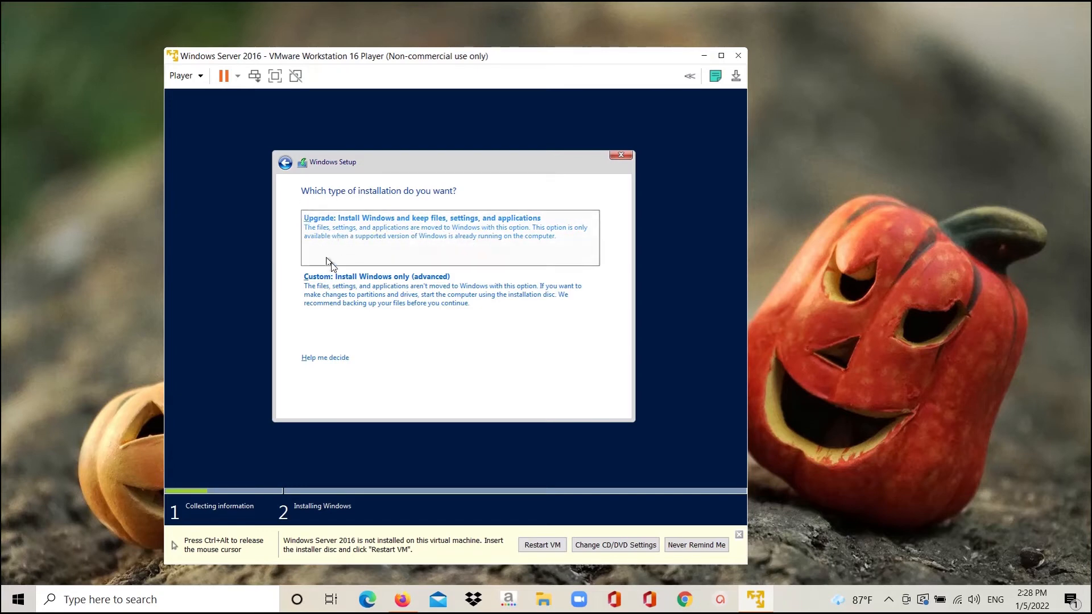
left_click(370, 288)
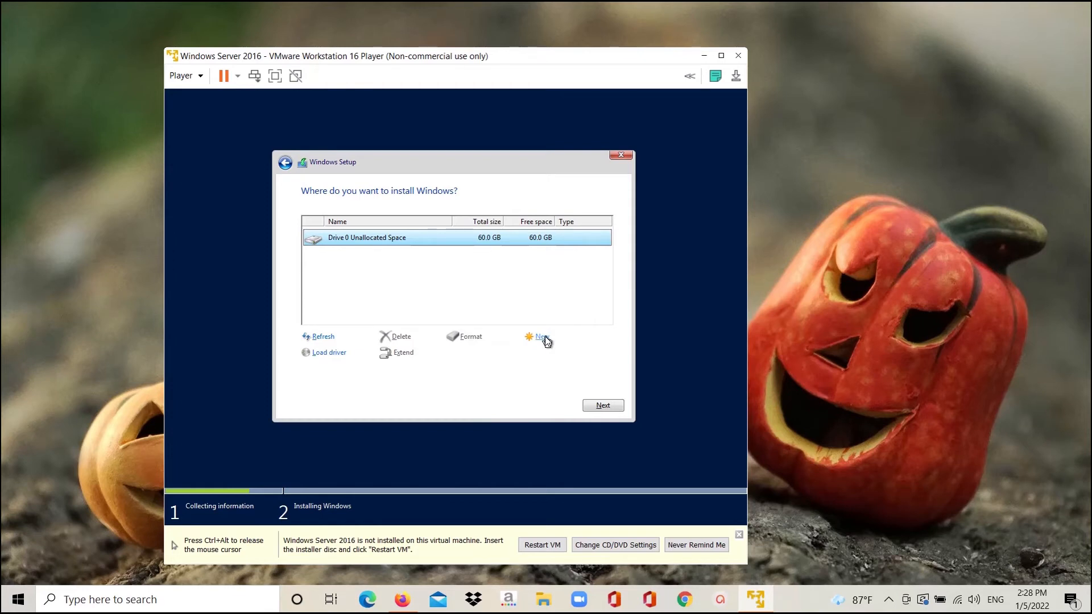
left_click(603, 406)
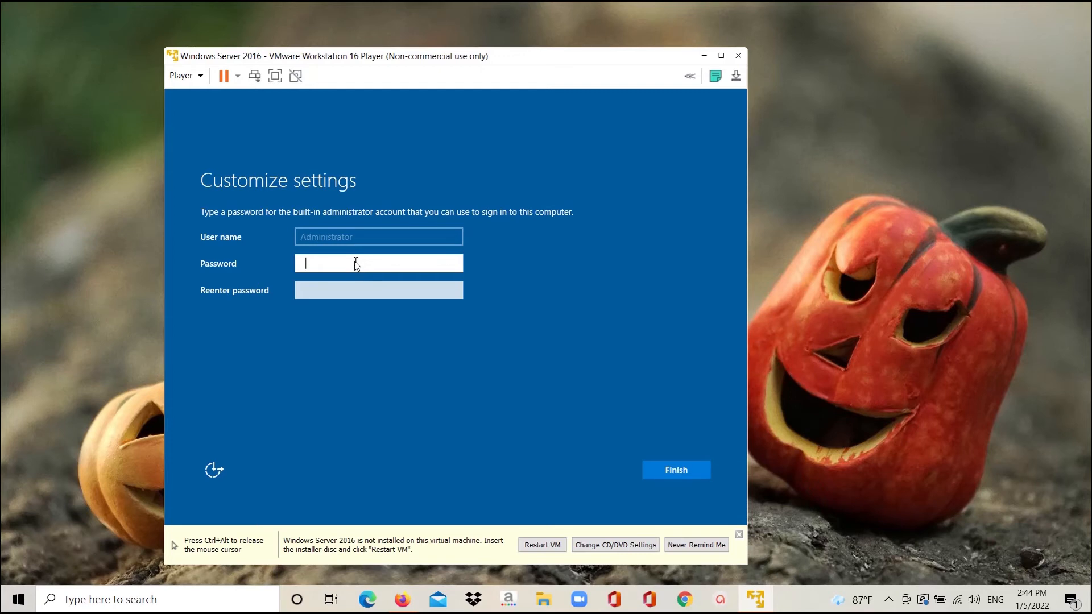
- Enter and re-enter a password for the built-in Administrator account and finish customizing the settings
type("**************")
left_click(351, 297)
type("*****")
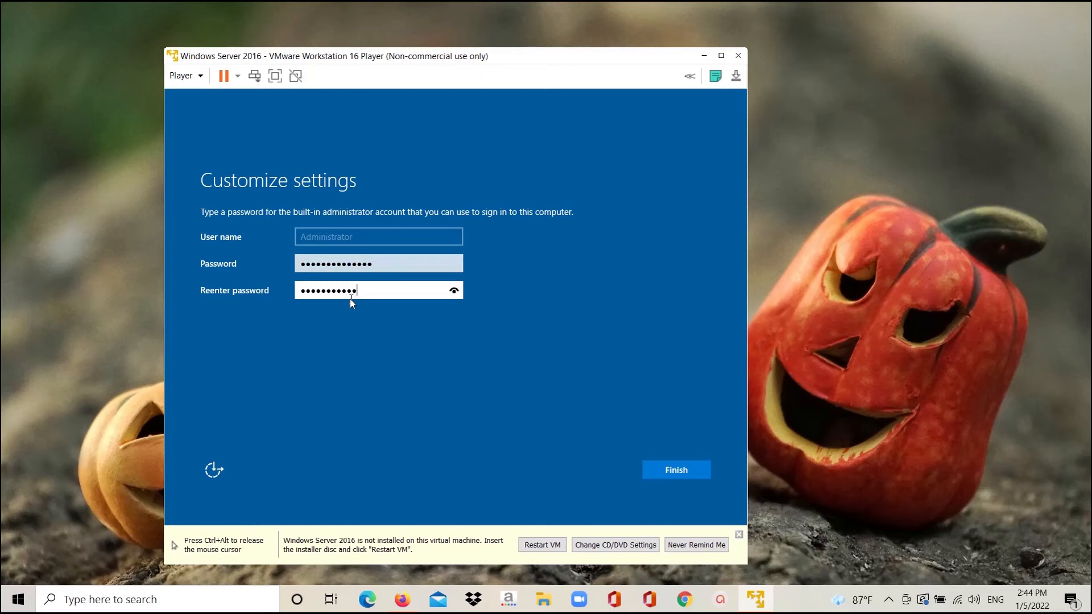
type("*********")
left_click(684, 476)
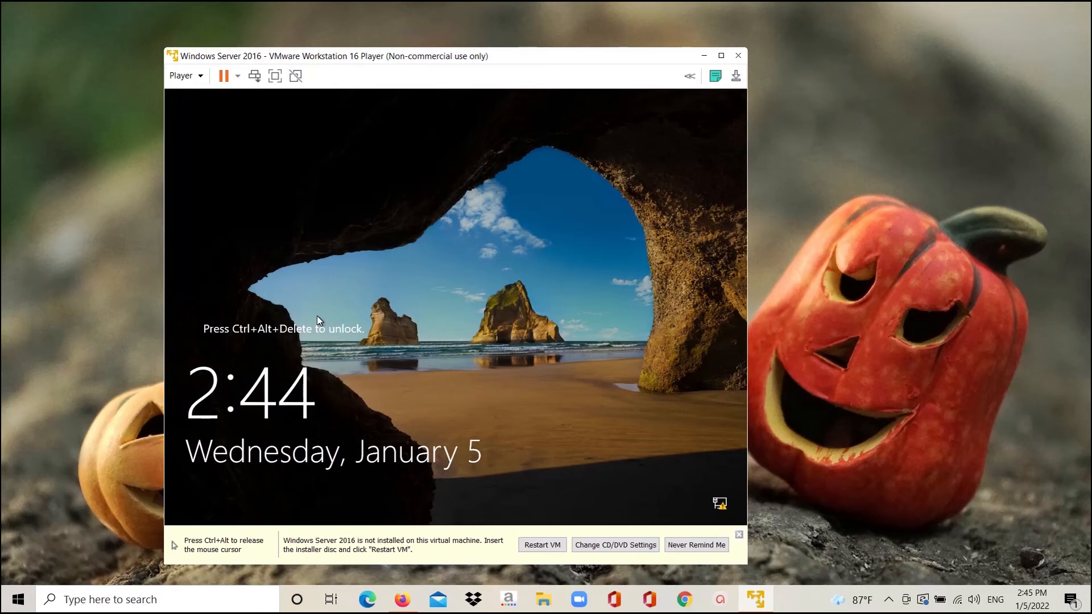
- Try to unlock the Windows Server lock screen in the virtual machine
key("ctrl+alt+Delete")
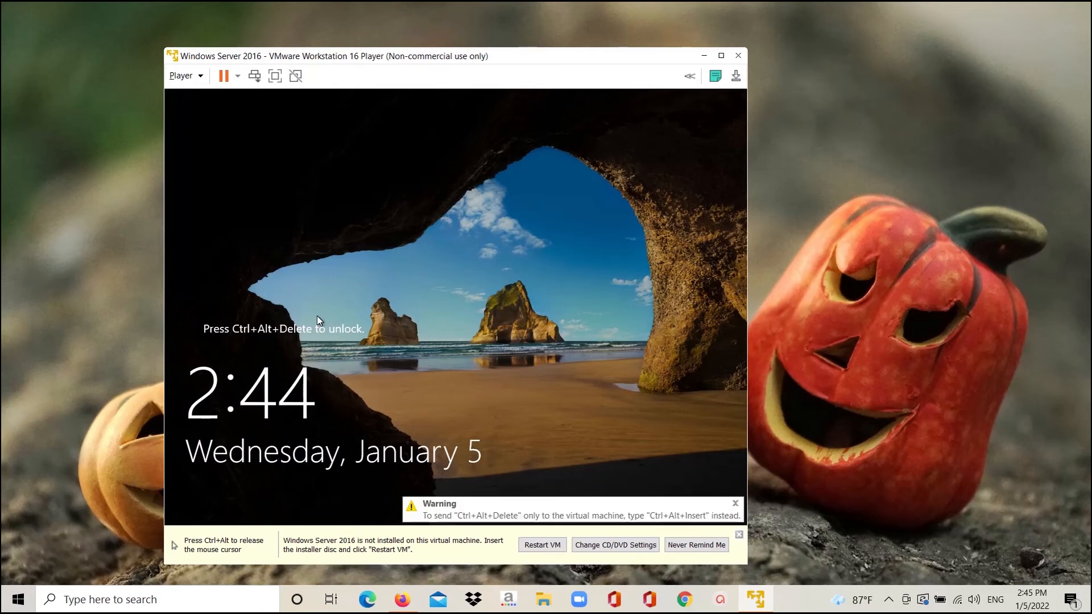